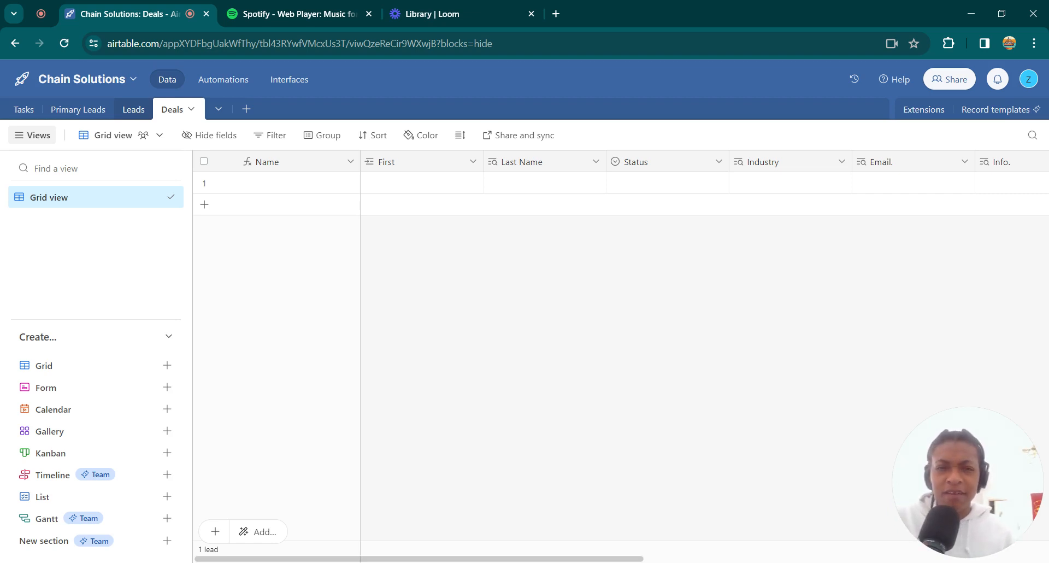
Open the Leads table and check the formula configuration of its primary Name field
{"action": "left_click", "coordinate": [135, 111]}
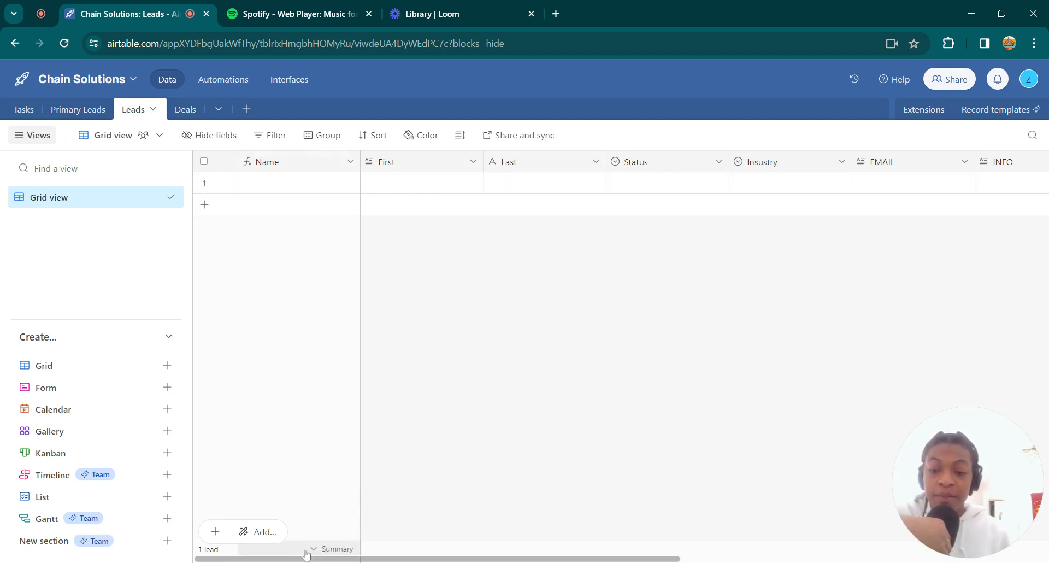
{"action": "left_click", "coordinate": [303, 157]}
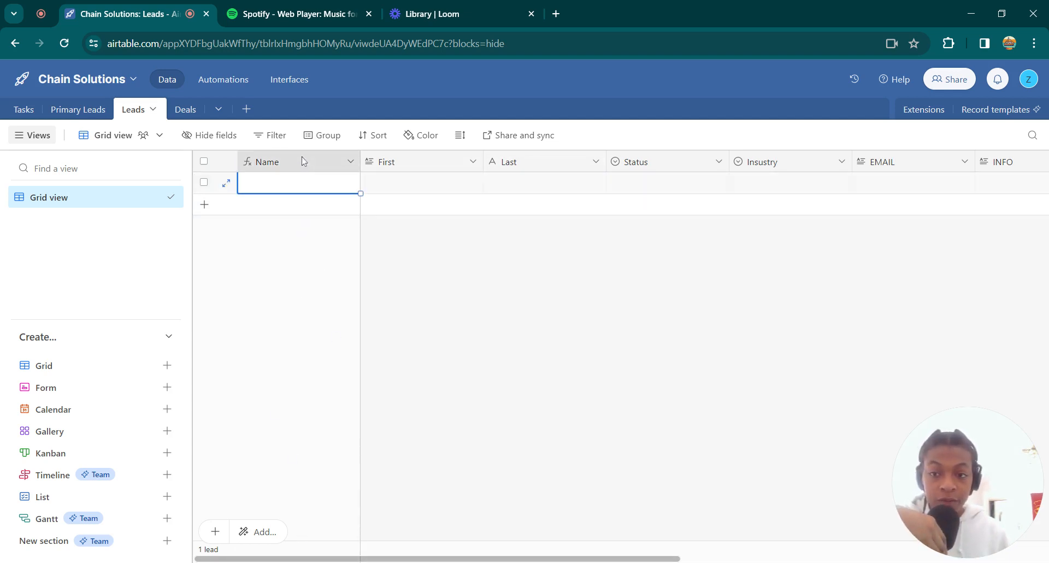
{"action": "left_click", "coordinate": [351, 164]}
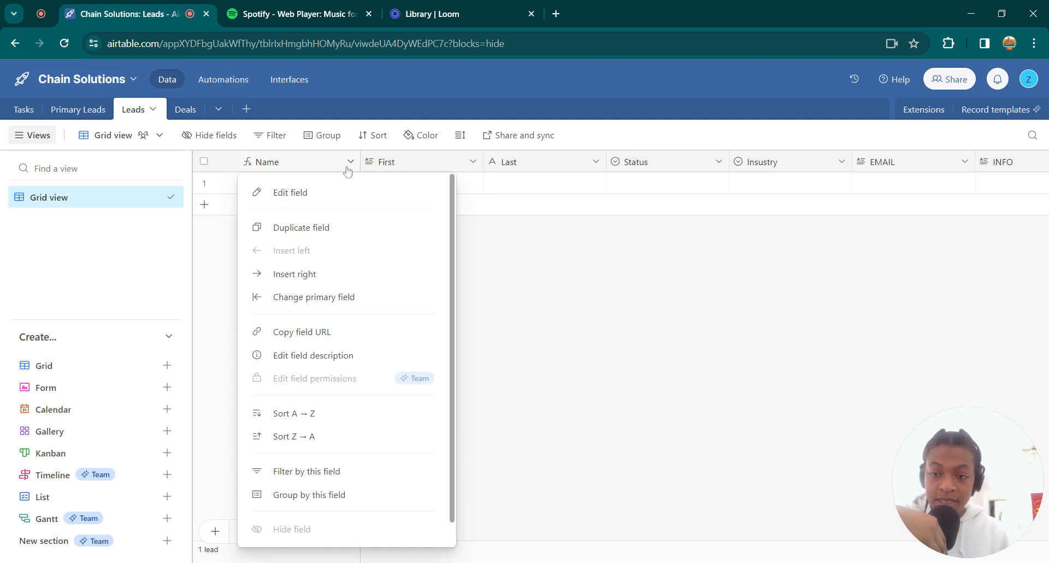
{"action": "left_click", "coordinate": [315, 197]}
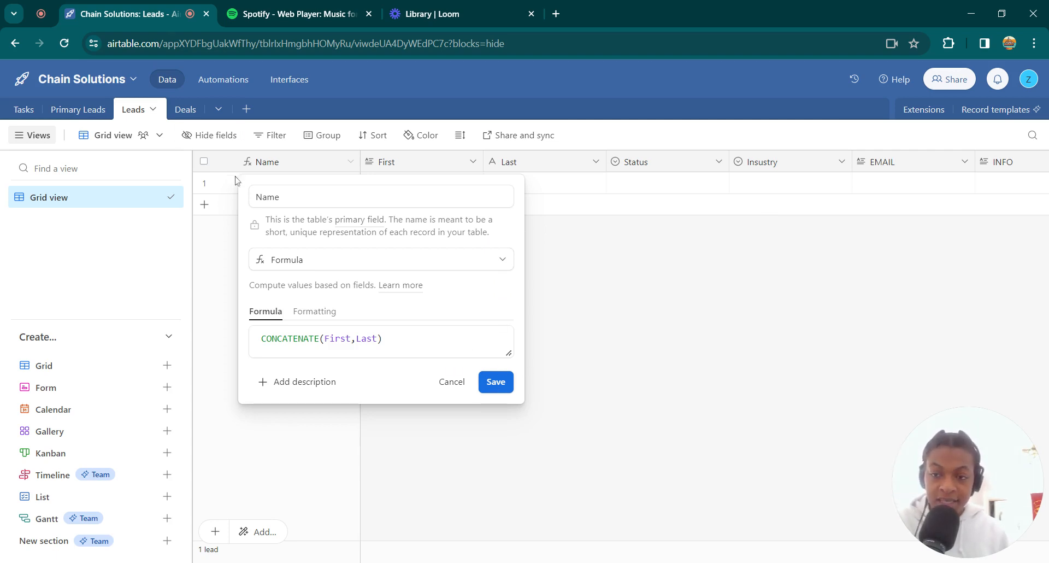
{"action": "left_click", "coordinate": [490, 382]}
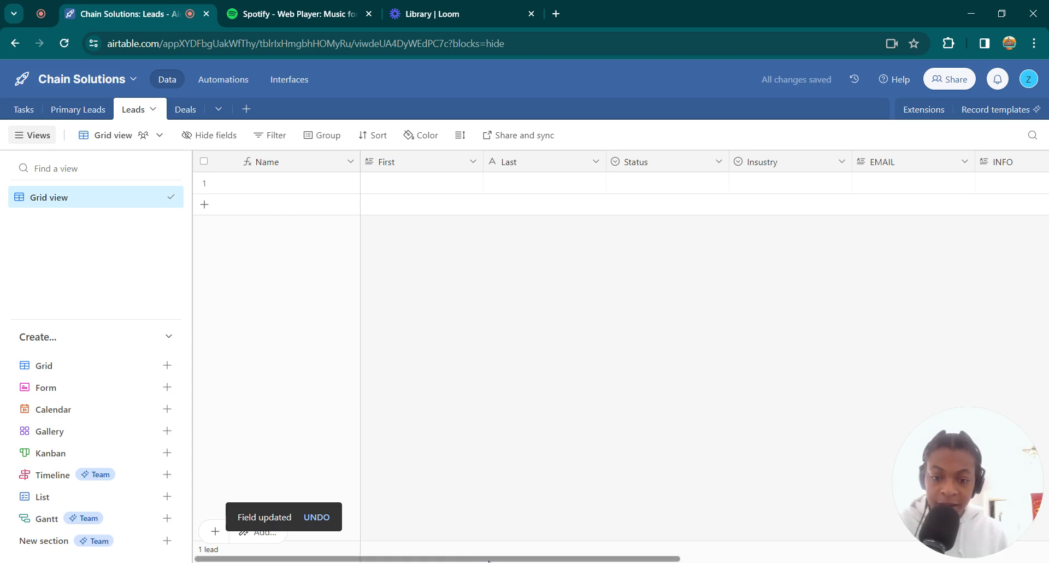
Review the single-select options of the Insustry field in the Leads table
{"action": "left_click_drag", "start_coordinate": [503, 558], "coordinate": [133, 556]}
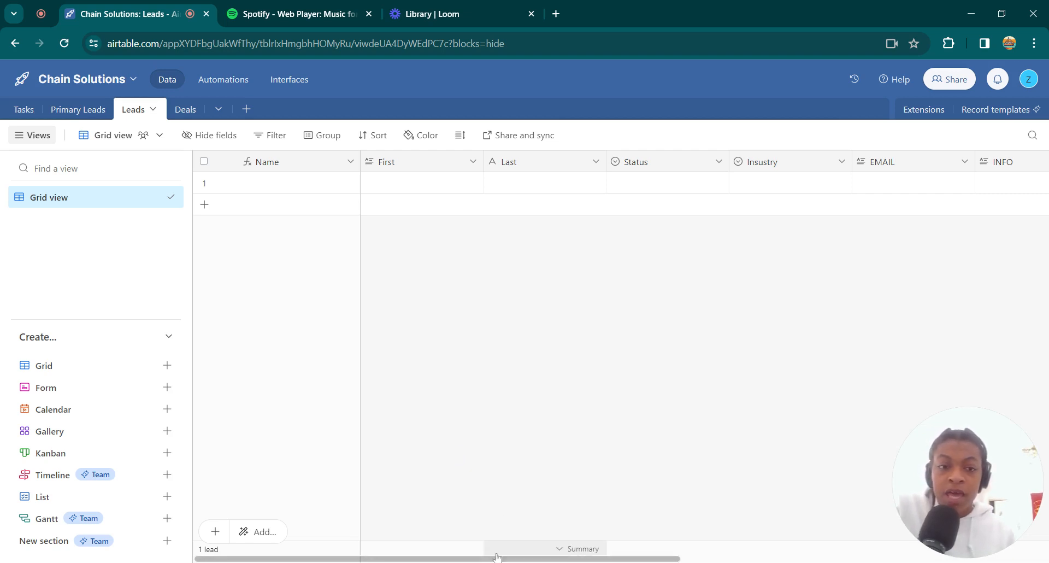
{"action": "left_click", "coordinate": [528, 556]}
{"action": "left_click_drag", "start_coordinate": [528, 559], "coordinate": [703, 559]}
{"action": "left_click", "coordinate": [532, 162]}
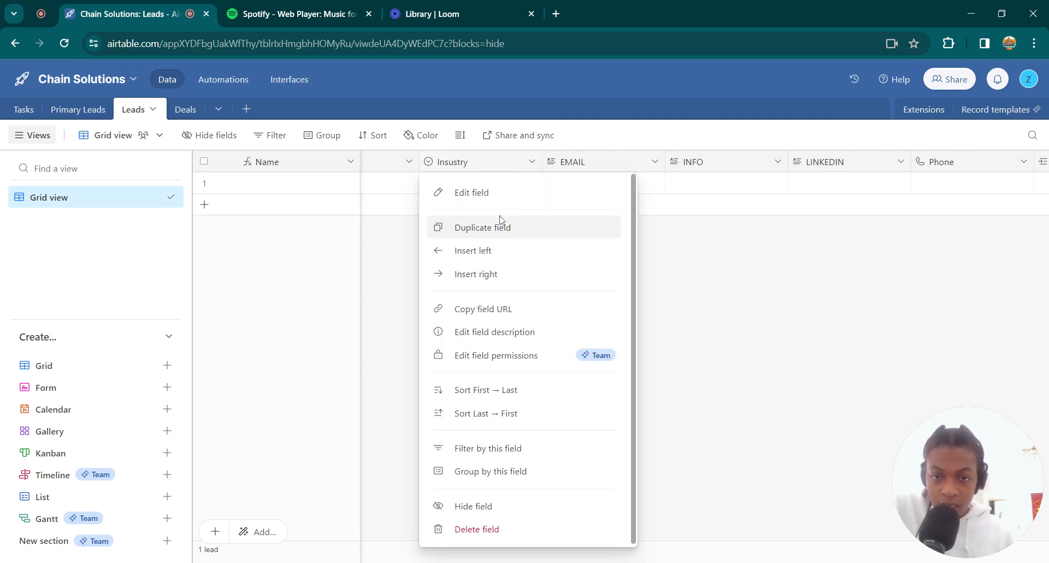
{"action": "left_click", "coordinate": [485, 192]}
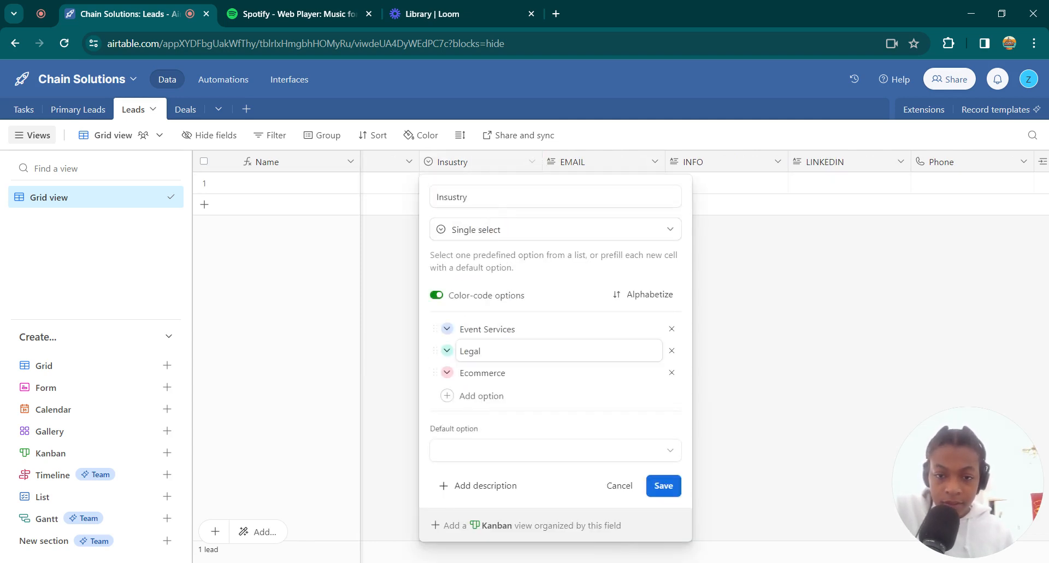
{"action": "left_click", "coordinate": [671, 487]}
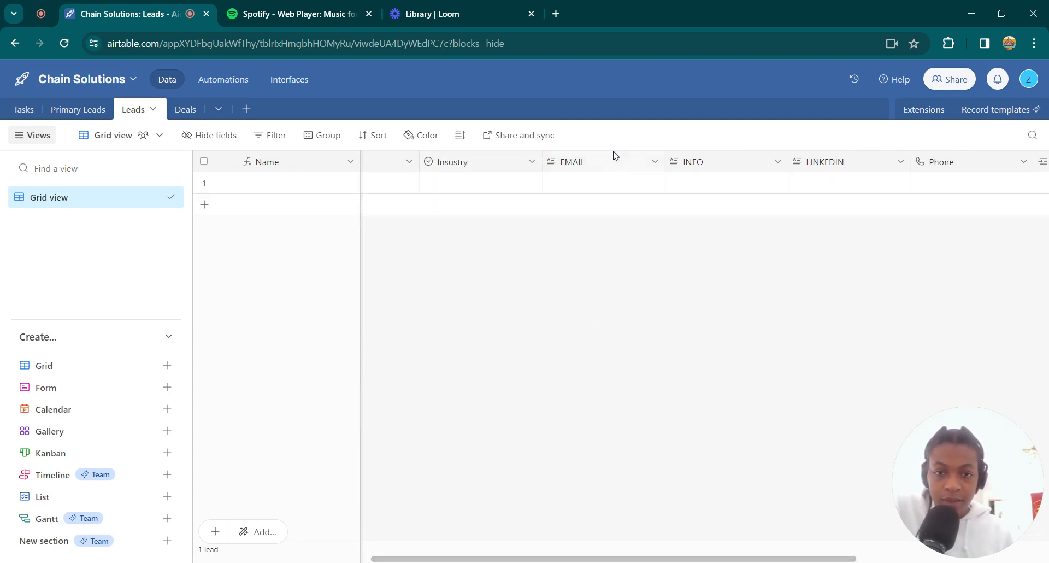
Change the LINKEDIN field's type to URL in the Leads table and save the field
{"action": "left_click", "coordinate": [623, 180]}
{"action": "key", "text": "Right"}
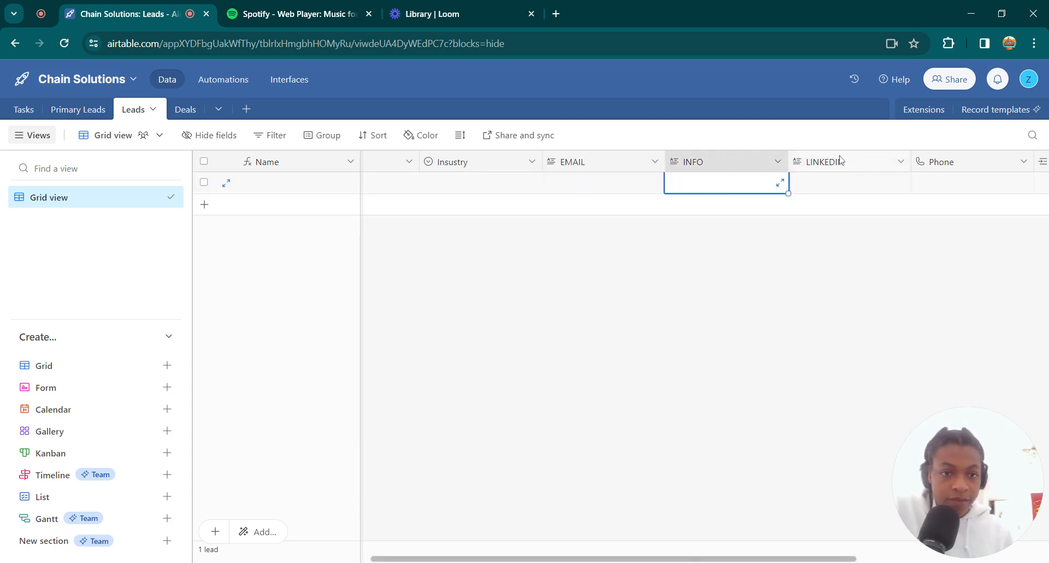
{"action": "key", "text": "Right"}
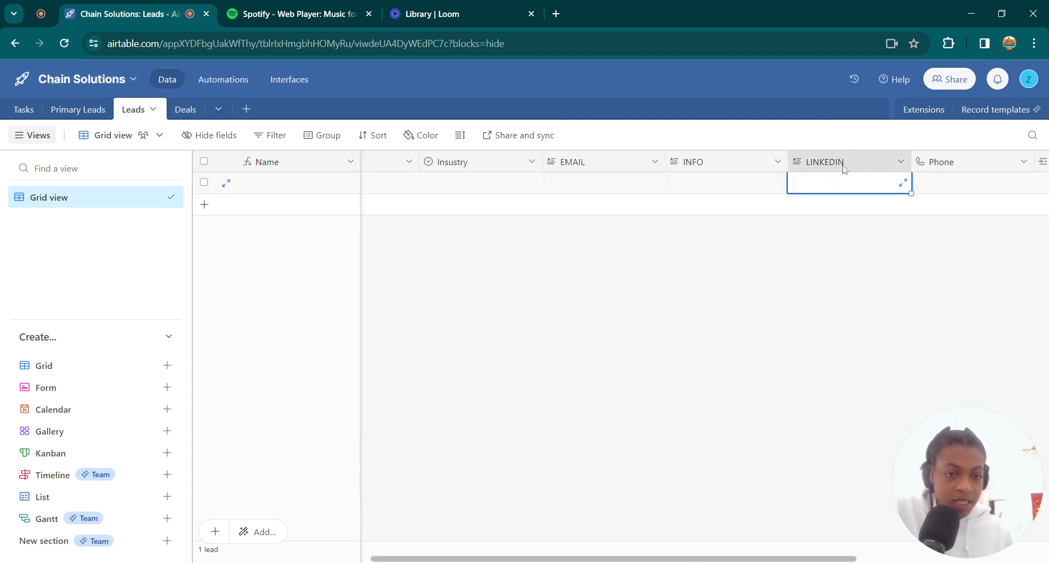
{"action": "left_click", "coordinate": [900, 165]}
{"action": "left_click", "coordinate": [874, 197]}
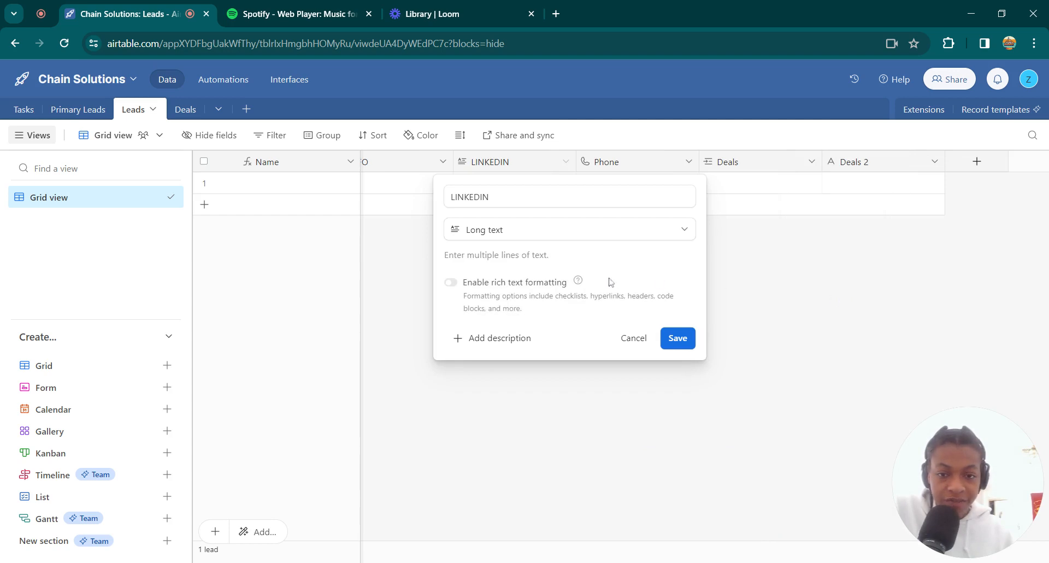
{"action": "left_click", "coordinate": [525, 230]}
{"action": "scroll", "coordinate": [539, 321], "scroll_direction": "down", "scroll_amount": 10}
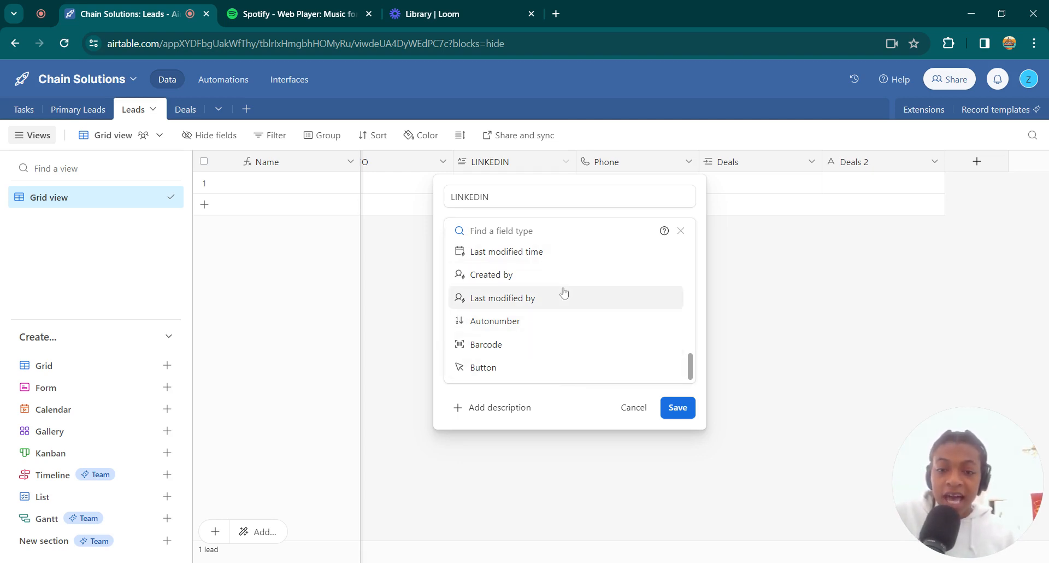
{"action": "scroll", "coordinate": [567, 303], "scroll_direction": "up", "scroll_amount": 5}
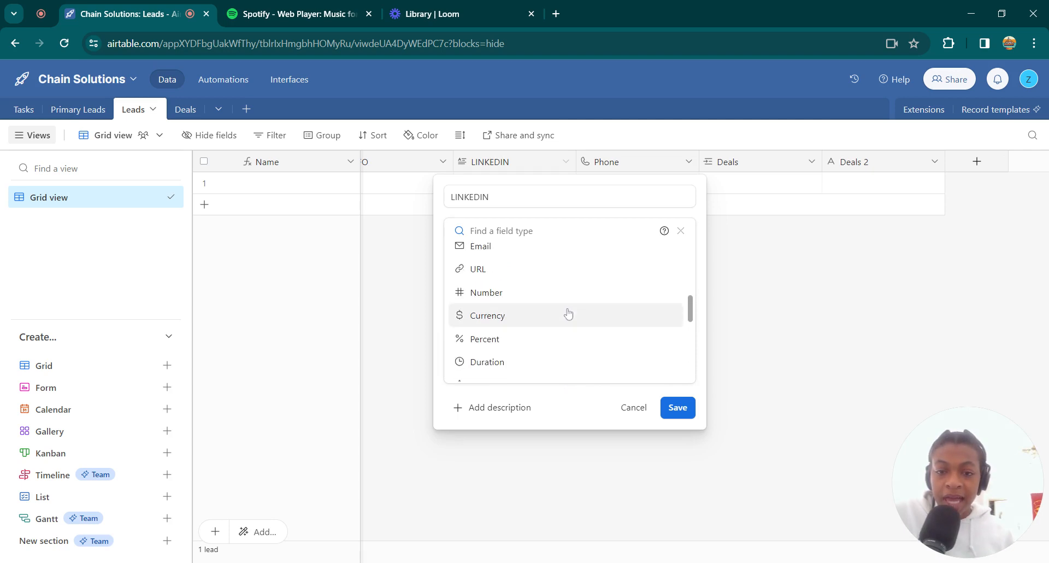
{"action": "left_click", "coordinate": [510, 276]}
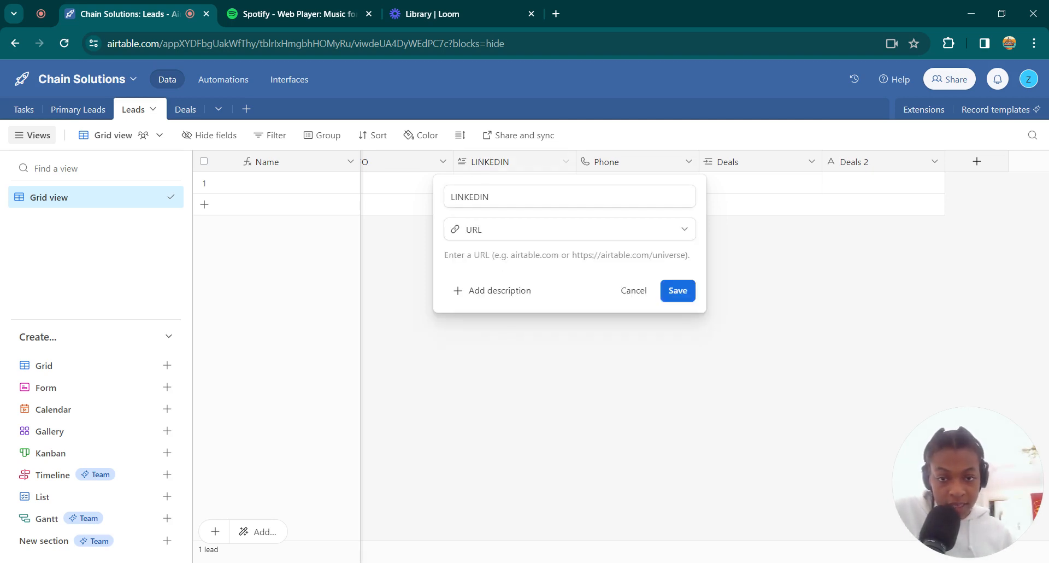
{"action": "left_click", "coordinate": [684, 288]}
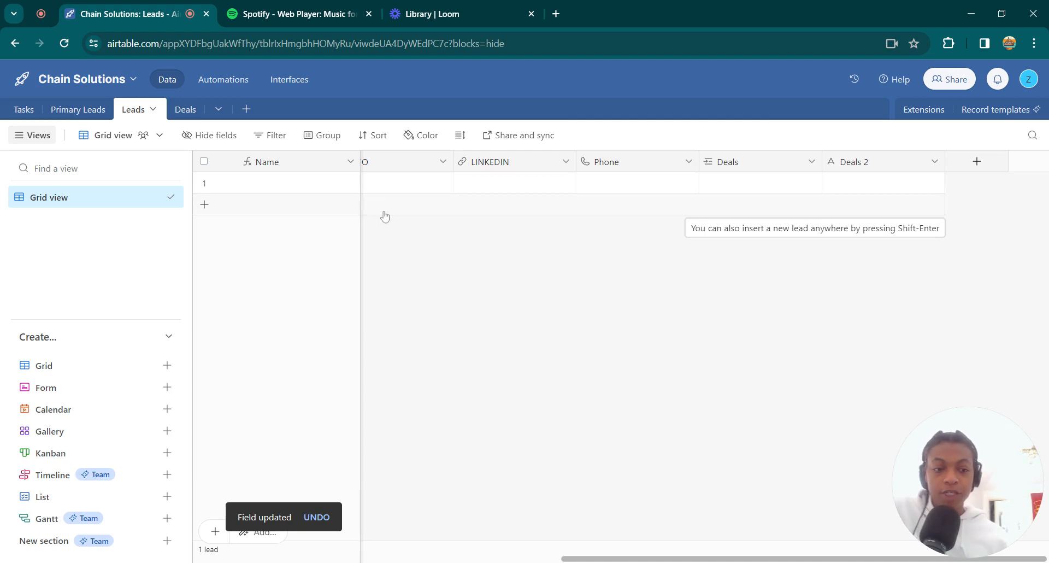
Look over the Phone and Deals fields of the Leads table and briefly view the Deals table
{"action": "left_click", "coordinate": [604, 182]}
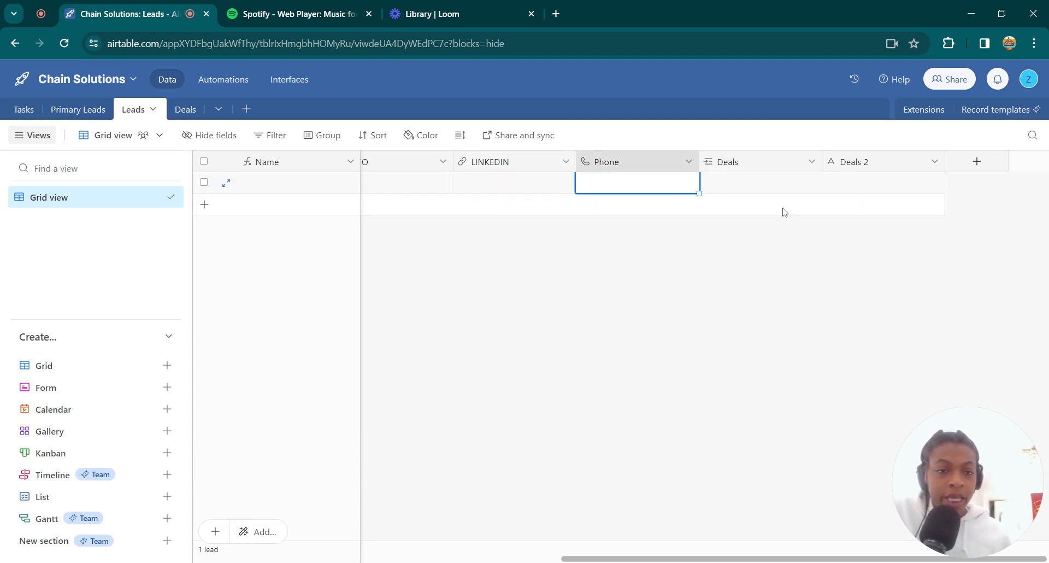
{"action": "left_click", "coordinate": [753, 189]}
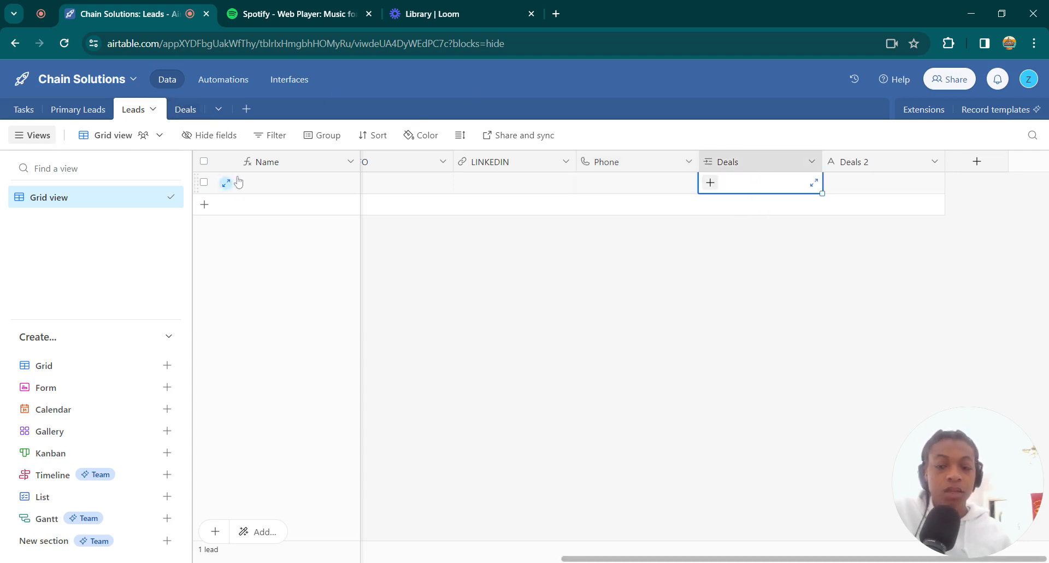
{"action": "left_click", "coordinate": [182, 109]}
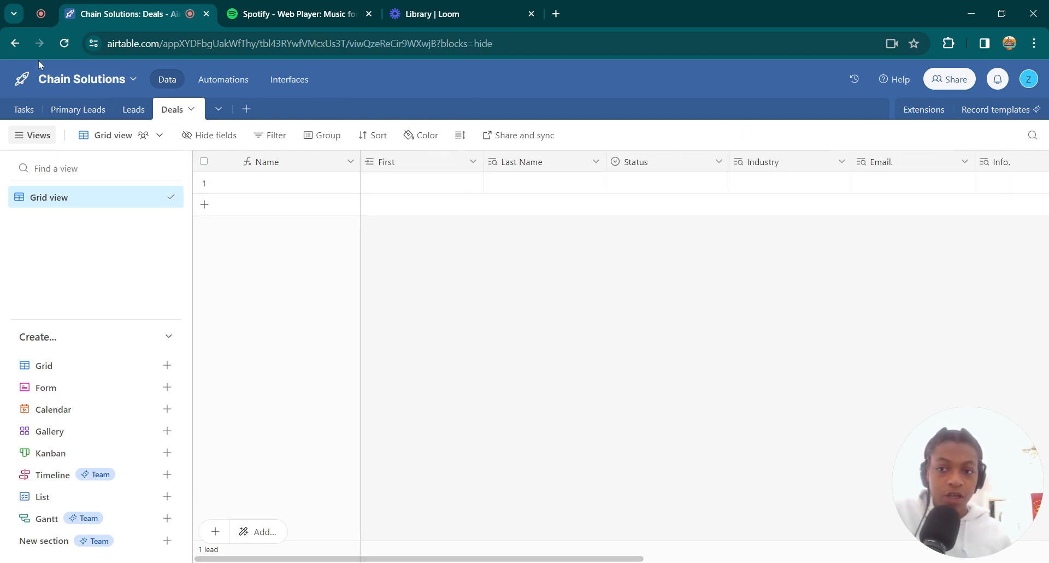
{"action": "left_click", "coordinate": [125, 109]}
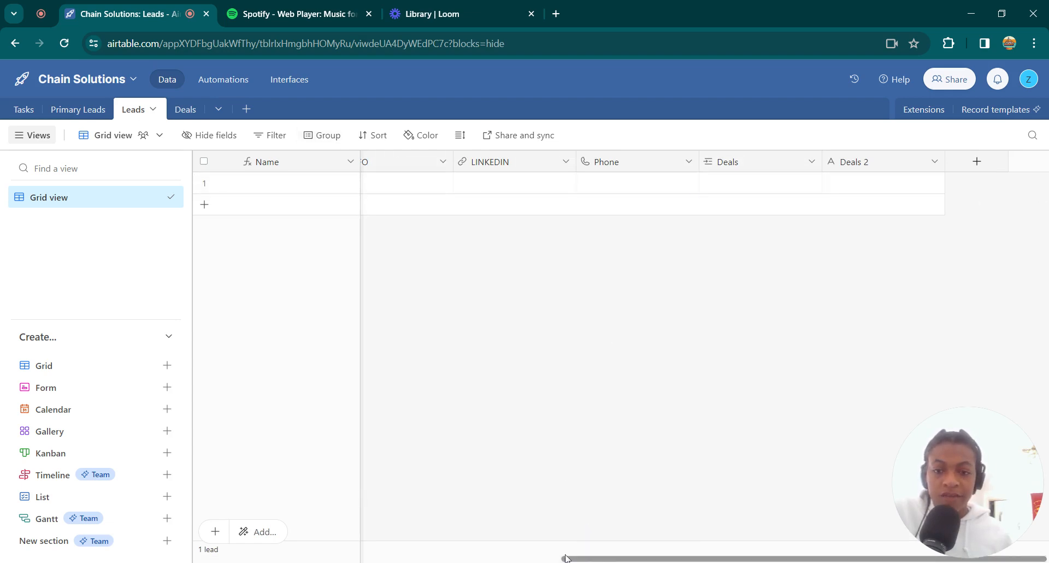
Review the Status field's single-select options in the Leads table, then close its configuration without changes
{"action": "left_click_drag", "start_coordinate": [569, 558], "coordinate": [204, 555]}
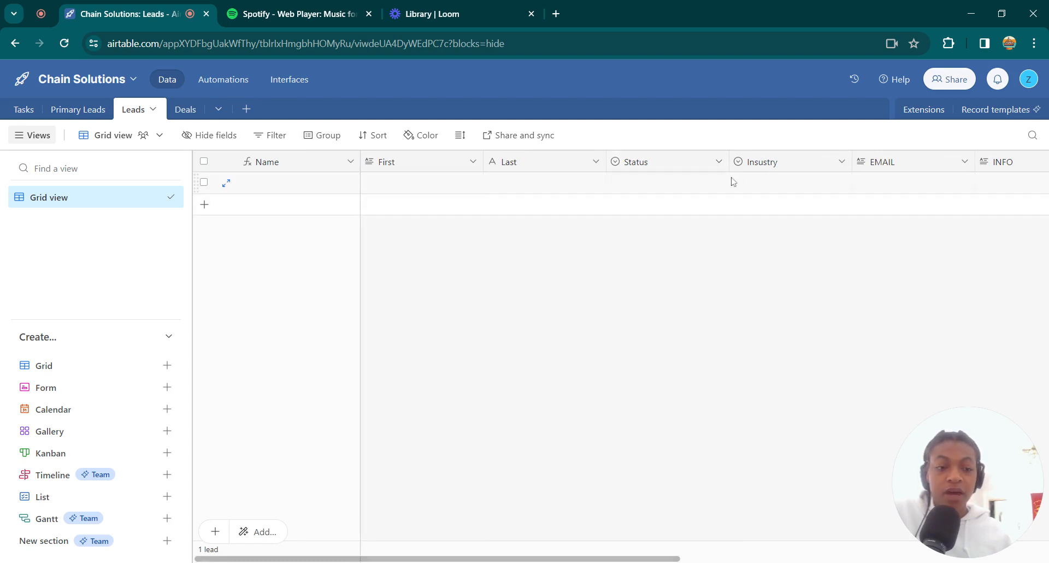
{"action": "left_click", "coordinate": [718, 163]}
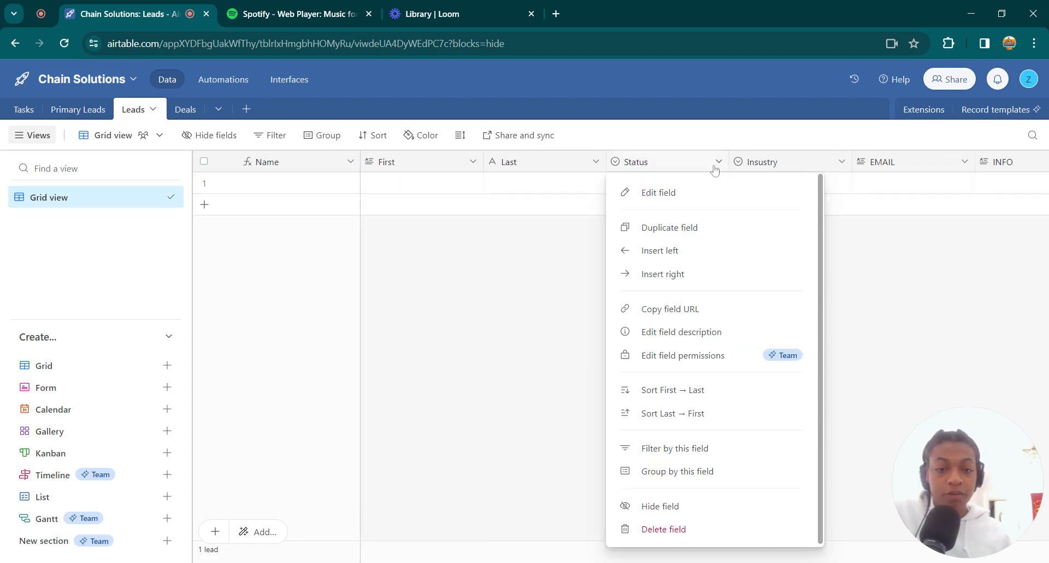
{"action": "left_click", "coordinate": [639, 192]}
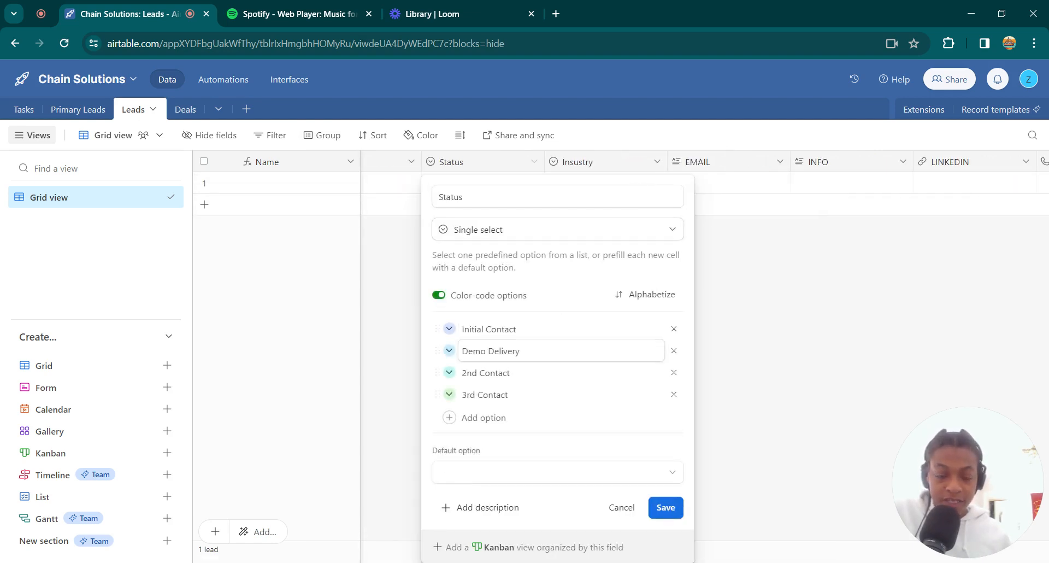
{"action": "left_click", "coordinate": [562, 329]}
{"action": "left_click", "coordinate": [562, 351]}
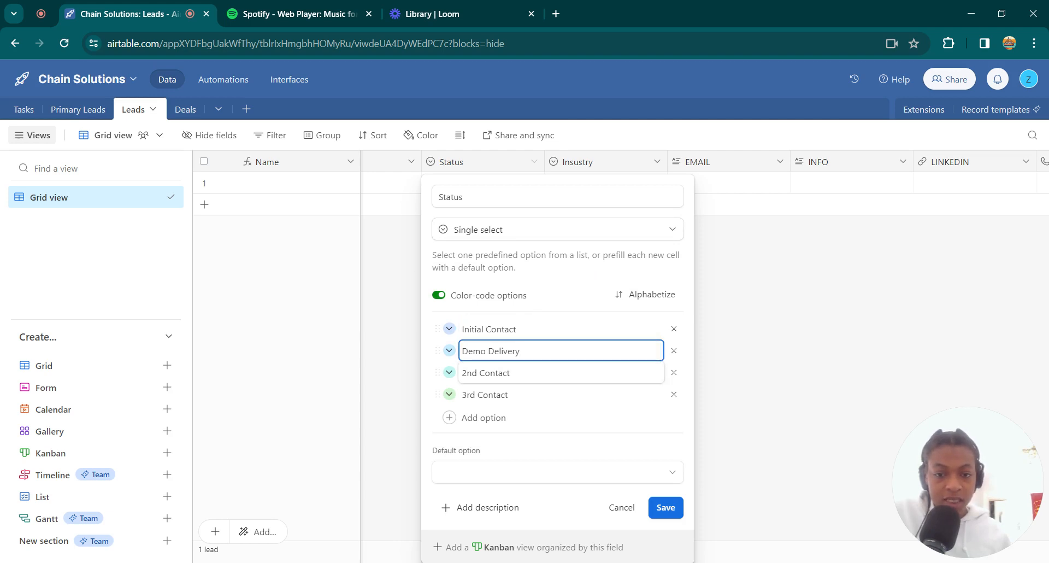
{"action": "left_click", "coordinate": [561, 373]}
{"action": "left_click", "coordinate": [561, 394]}
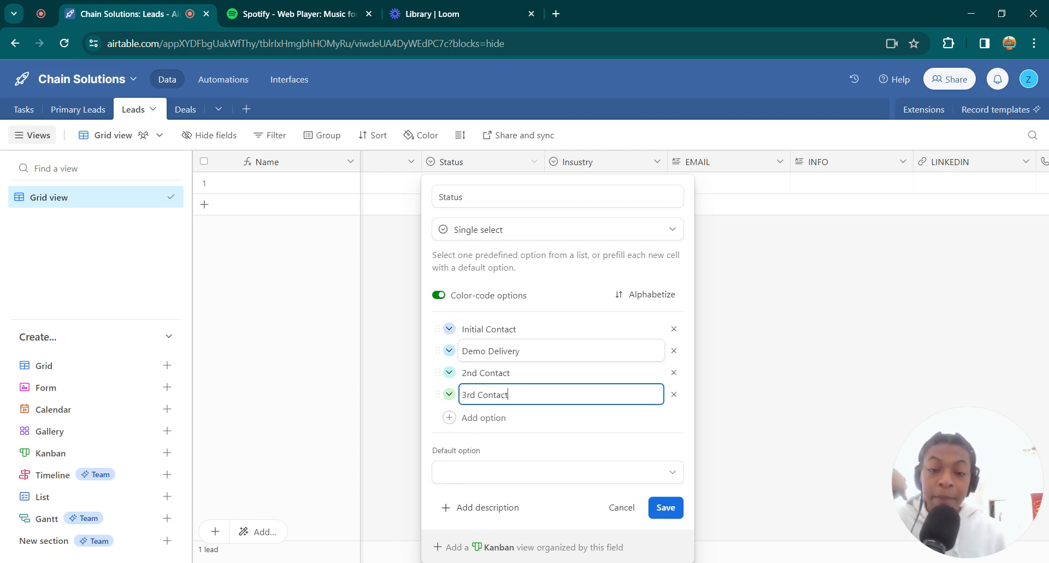
{"action": "left_click", "coordinate": [507, 329]}
{"action": "left_click", "coordinate": [508, 351]}
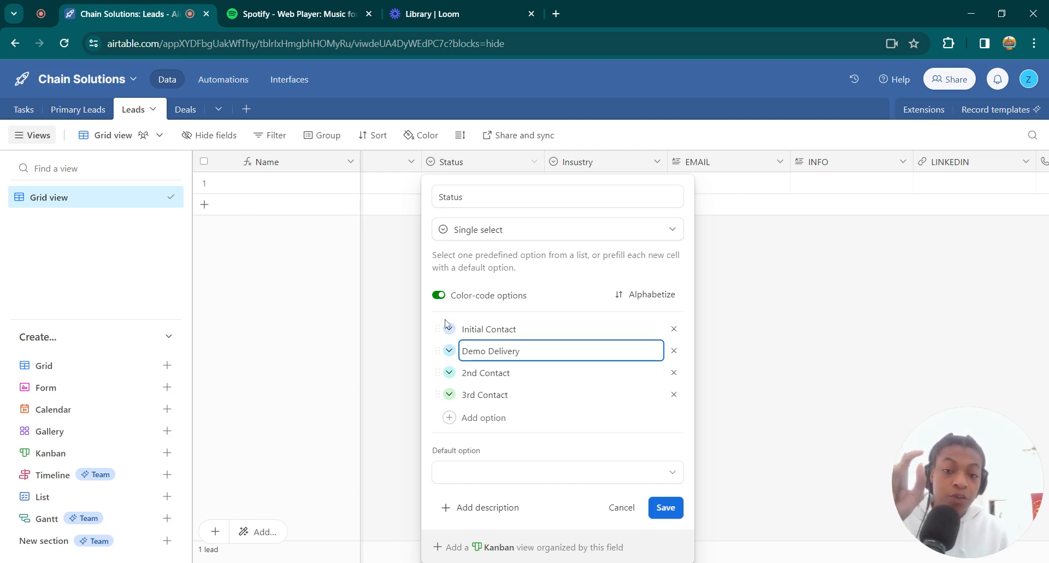
{"action": "left_click", "coordinate": [235, 182]}
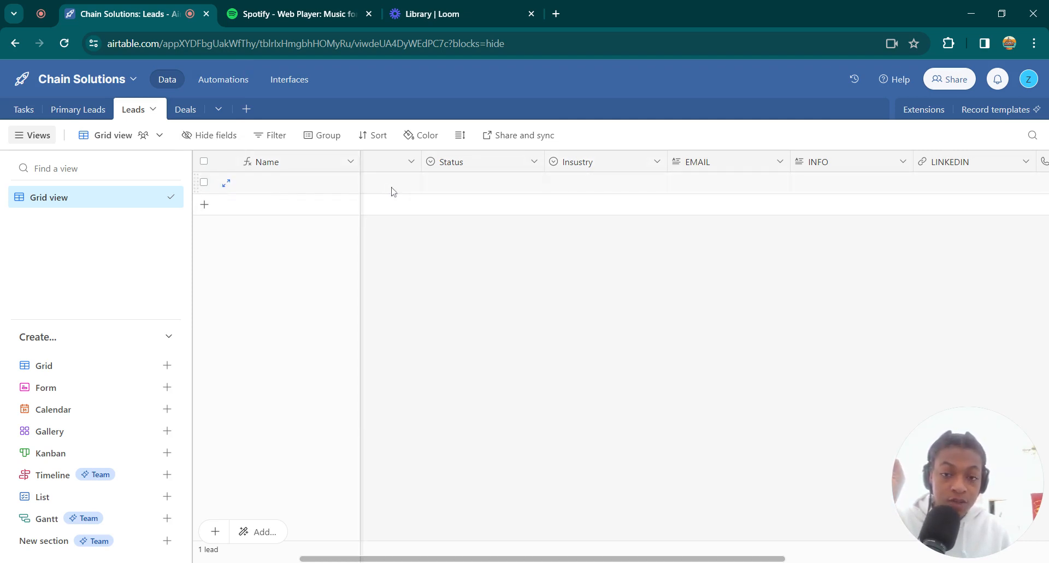
Set the Status of the first record in the Leads table to Initial Contact
{"action": "left_click", "coordinate": [468, 186]}
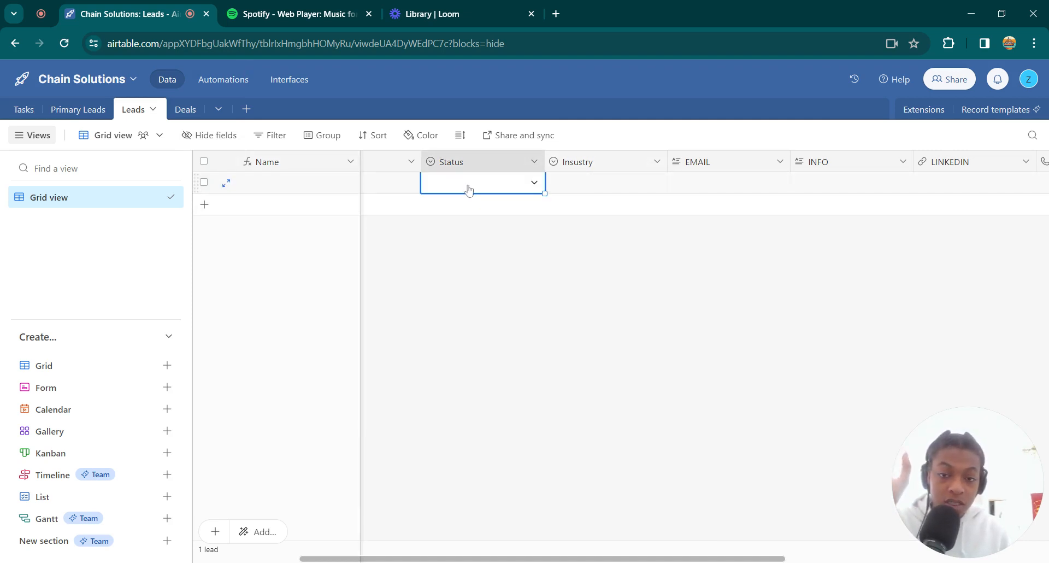
{"action": "left_click", "coordinate": [534, 183]}
{"action": "left_click", "coordinate": [457, 254]}
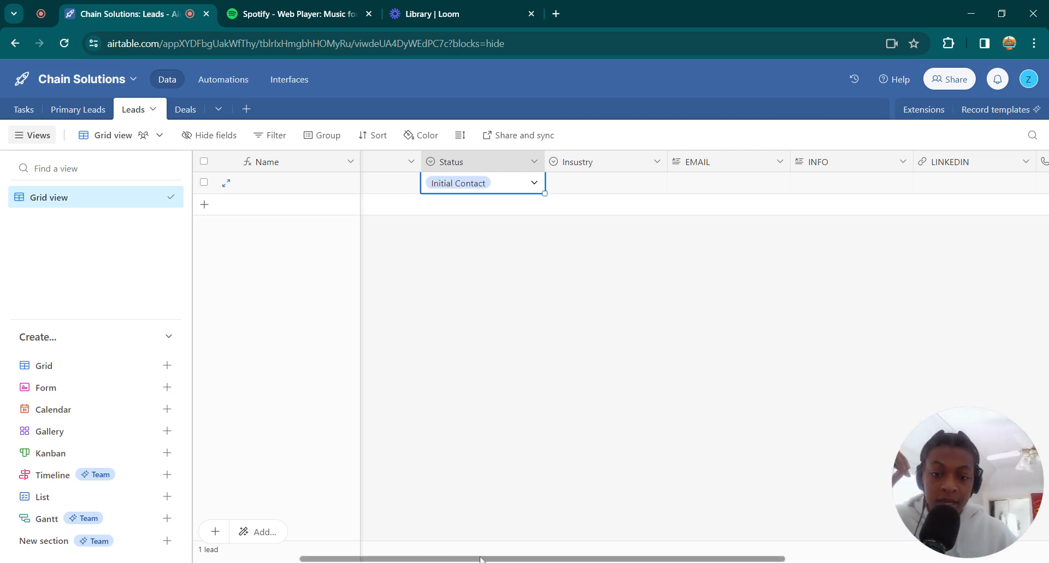
Review the status choices available for the first lead without picking a different one
{"action": "left_click_drag", "start_coordinate": [481, 559], "coordinate": [376, 559]}
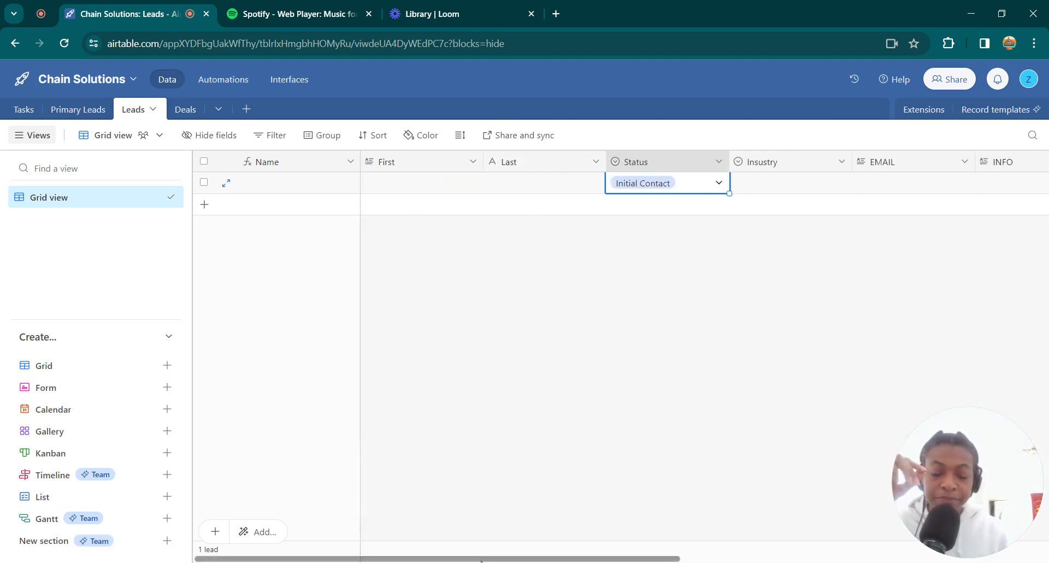
{"action": "left_click", "coordinate": [629, 561]}
{"action": "left_click", "coordinate": [695, 183]}
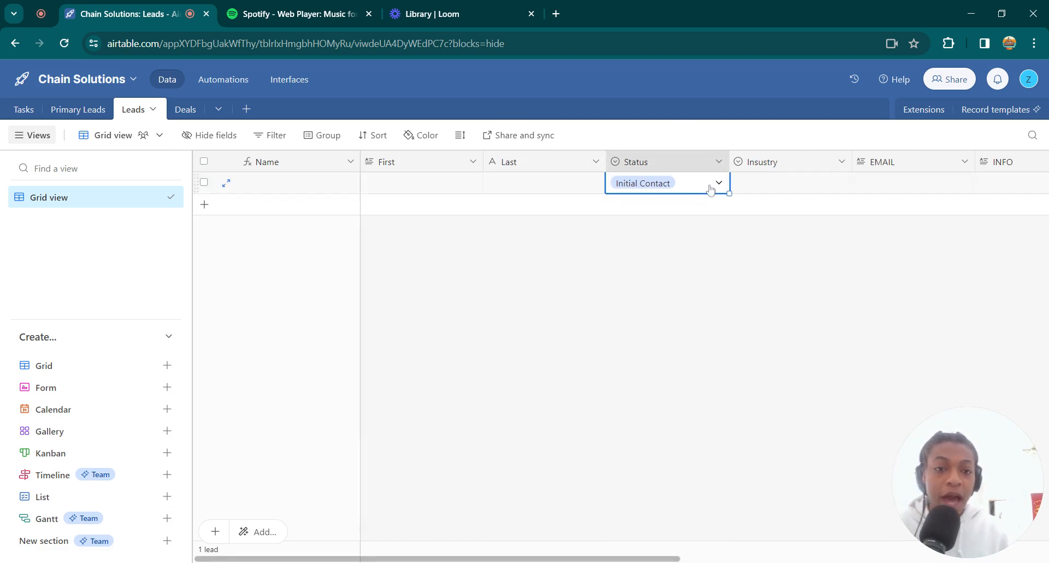
{"action": "left_click", "coordinate": [716, 183]}
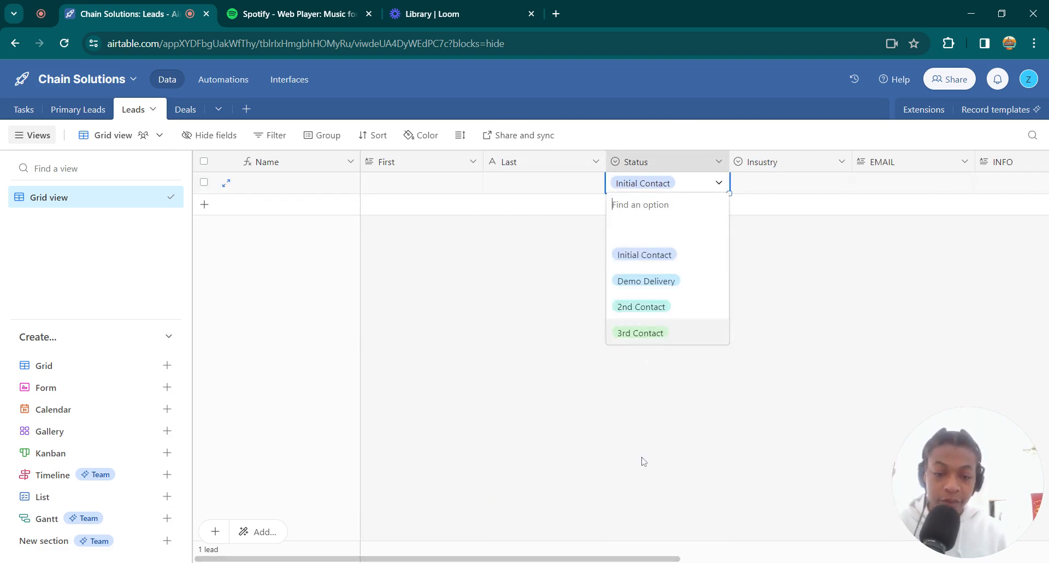
{"action": "left_click", "coordinate": [488, 471]}
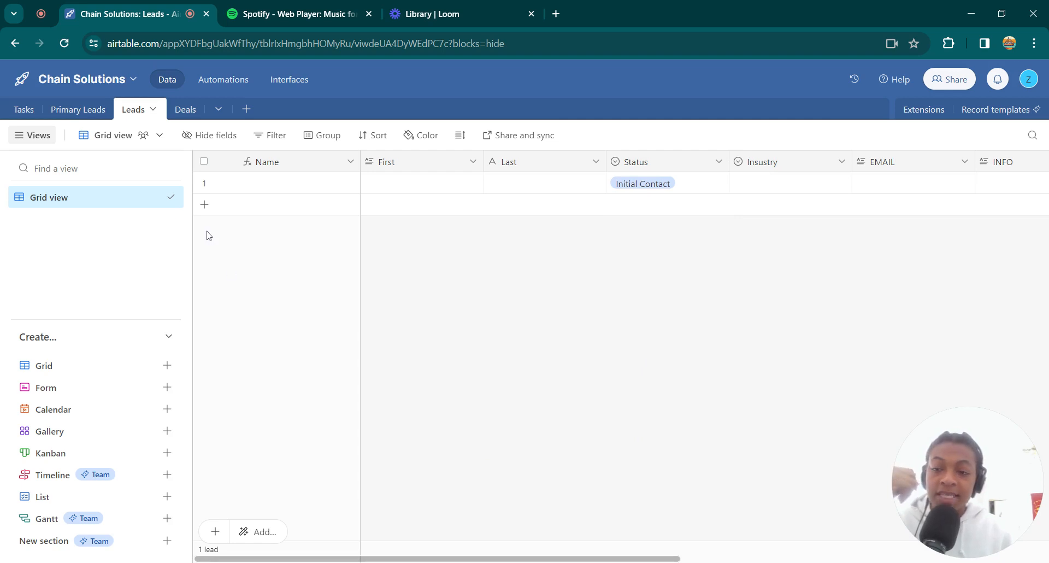
Open the Deals table and look through its fields from first to last
{"action": "left_click", "coordinate": [183, 111]}
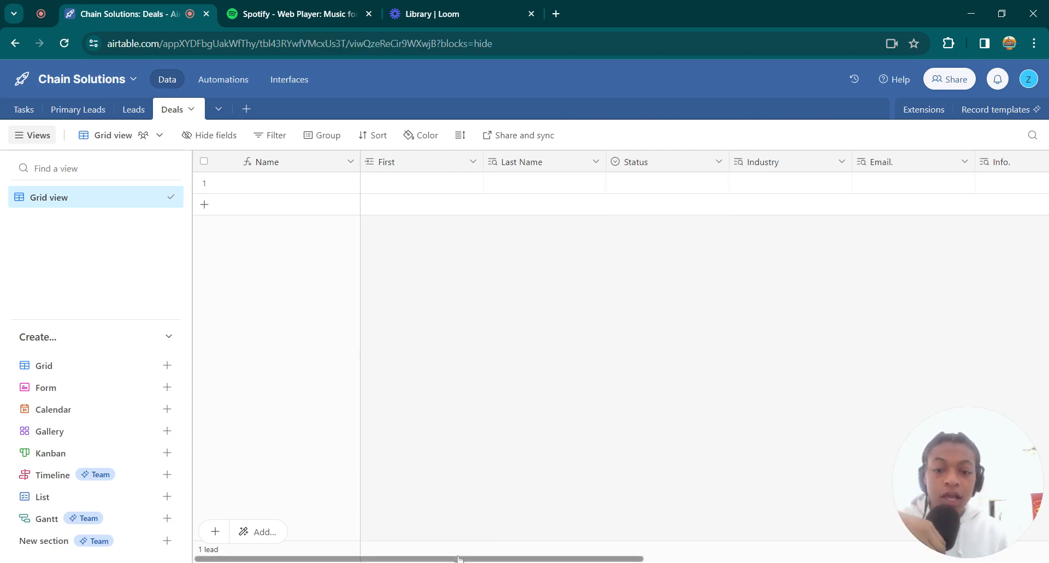
{"action": "left_click_drag", "start_coordinate": [459, 558], "coordinate": [880, 536]}
{"action": "left_click_drag", "start_coordinate": [634, 558], "coordinate": [281, 541]}
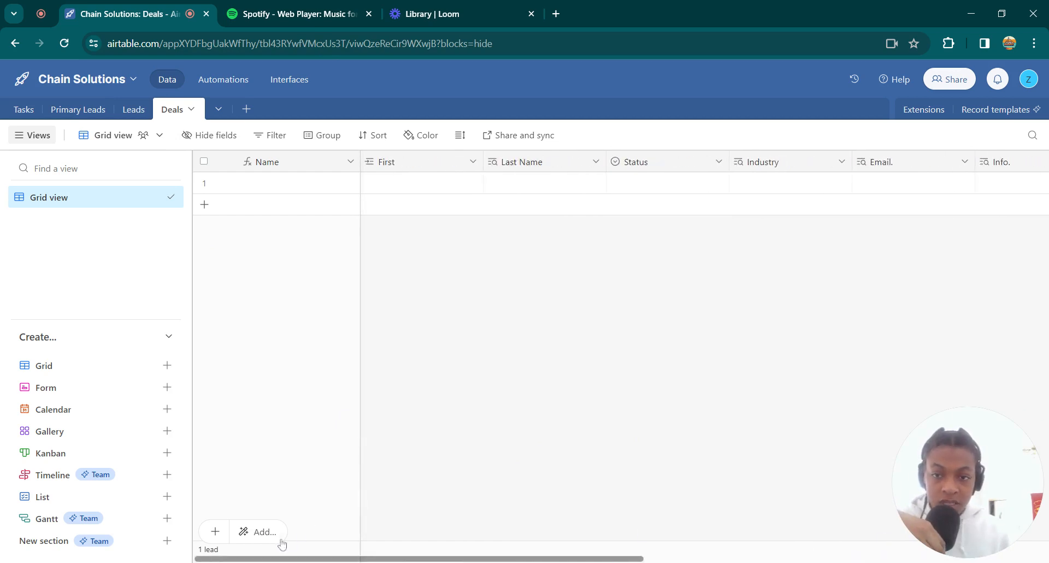
Fill in the first Leads record with the contact's first name, last name DEMO, industry Event Services and the contact's e-mail
{"action": "left_click", "coordinate": [409, 192]}
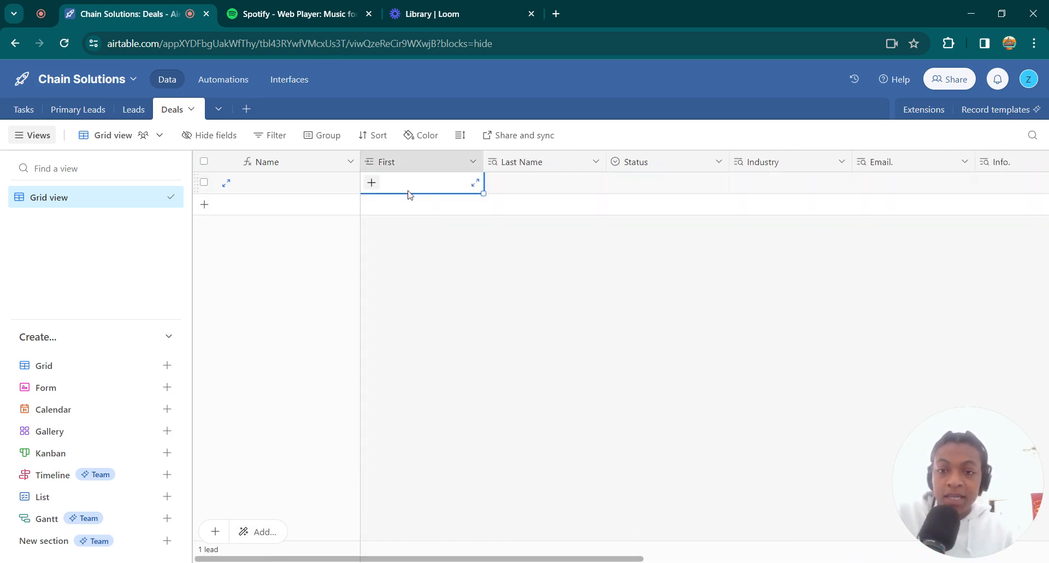
{"action": "left_click", "coordinate": [135, 114]}
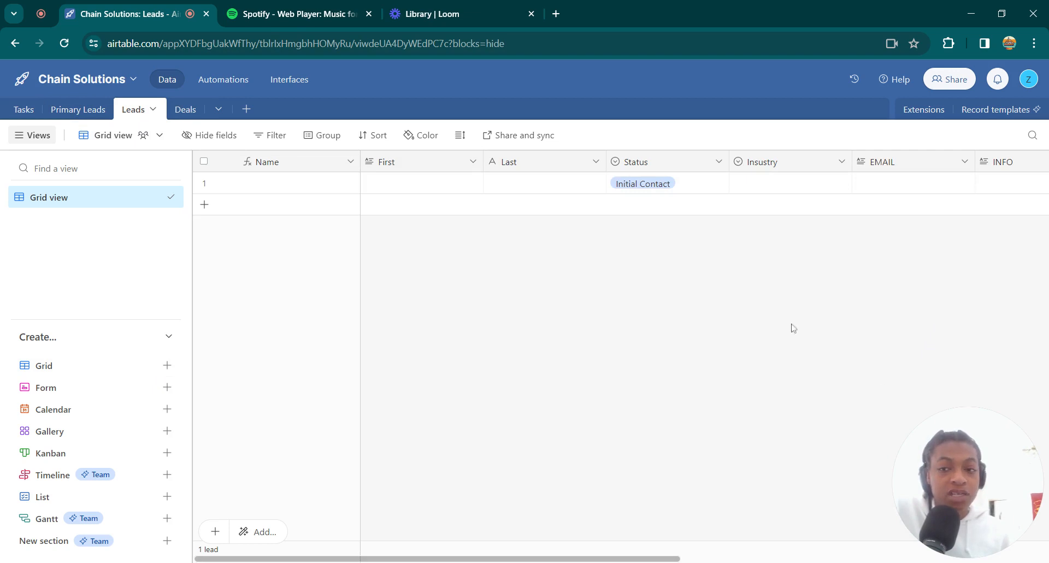
{"action": "type", "text": "olutions.prro"}
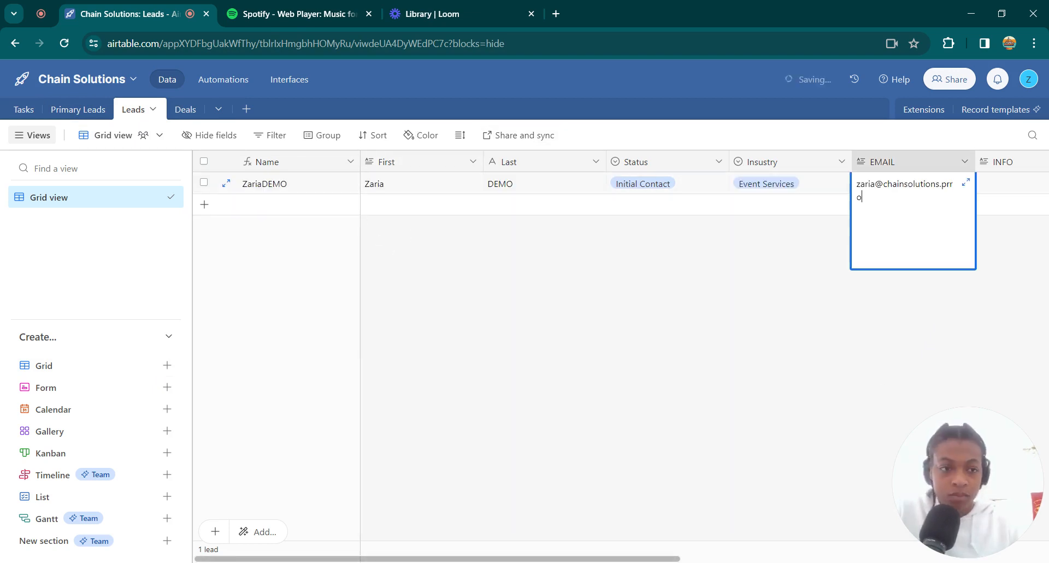
{"action": "key", "text": "Tab"}
{"action": "key", "text": "Tab"}
{"action": "key", "text": "Tab"}
{"action": "key", "text": "Tab"}
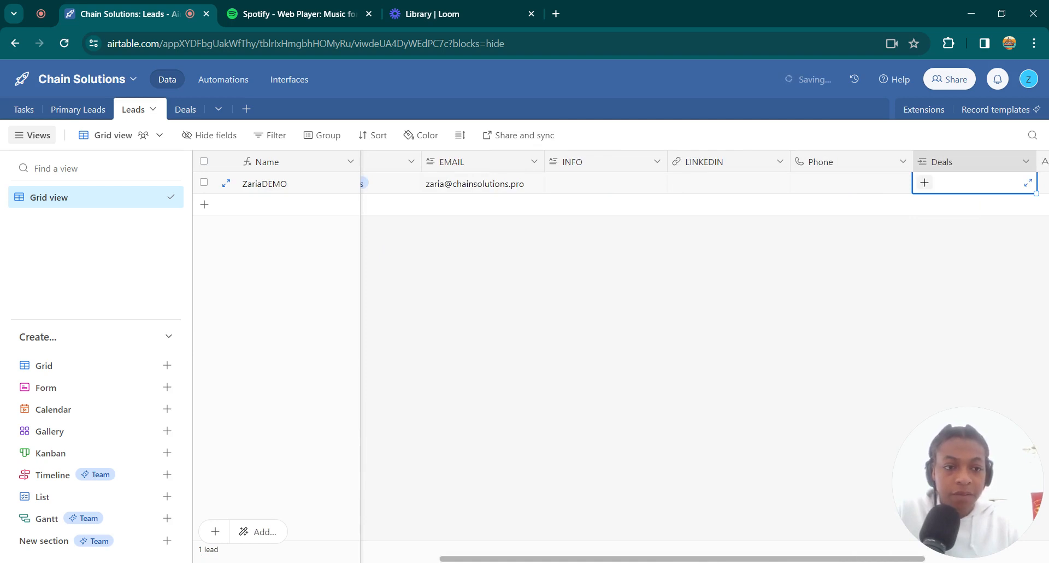
{"action": "key", "text": "Tab"}
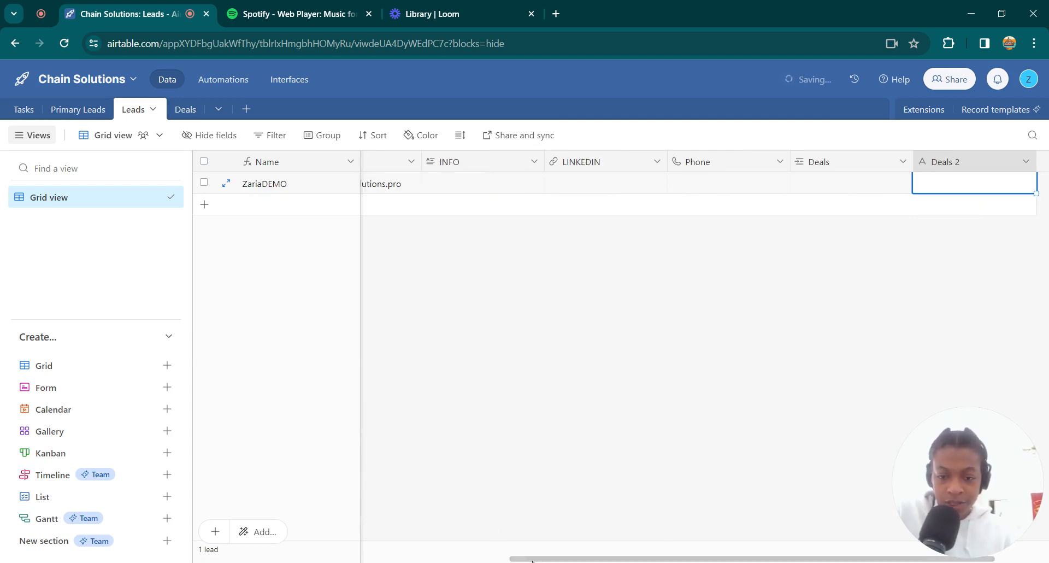
{"action": "scroll", "coordinate": [382, 525], "scroll_direction": "left", "scroll_amount": 5}
{"action": "scroll", "coordinate": [381, 532], "scroll_direction": "left", "scroll_amount": 3}
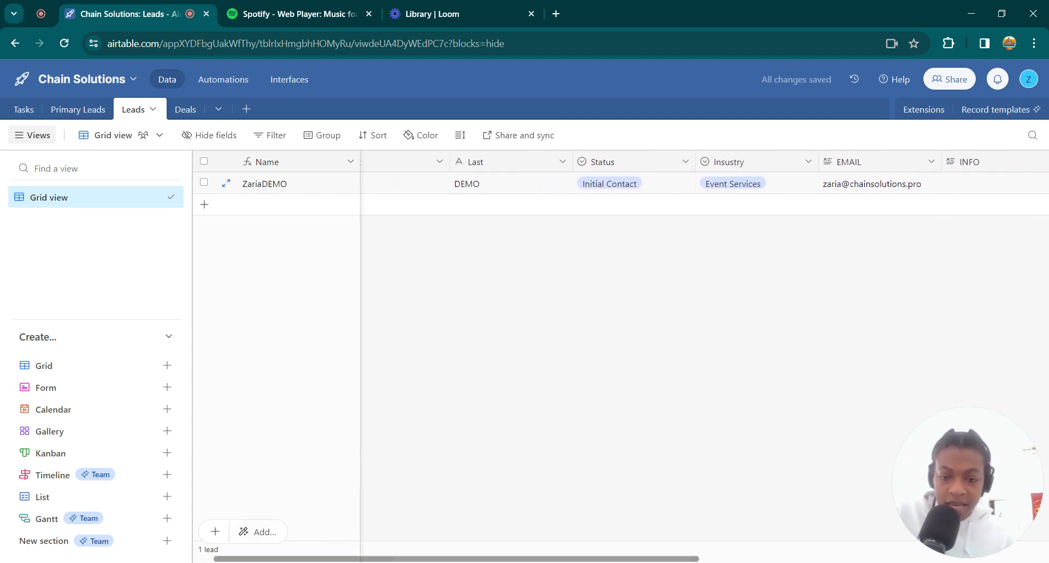
{"action": "scroll", "coordinate": [346, 535], "scroll_direction": "left", "scroll_amount": 2}
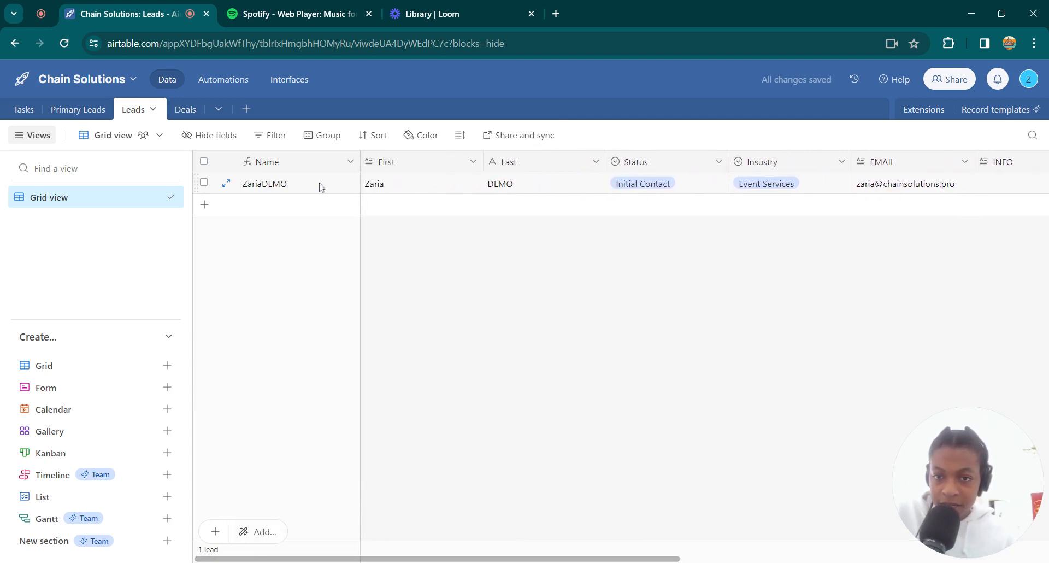
Change the Leads table's Name formula to CONCATENATE(First," ", Last) and apply the change despite its dependency
{"action": "left_click", "coordinate": [351, 162]}
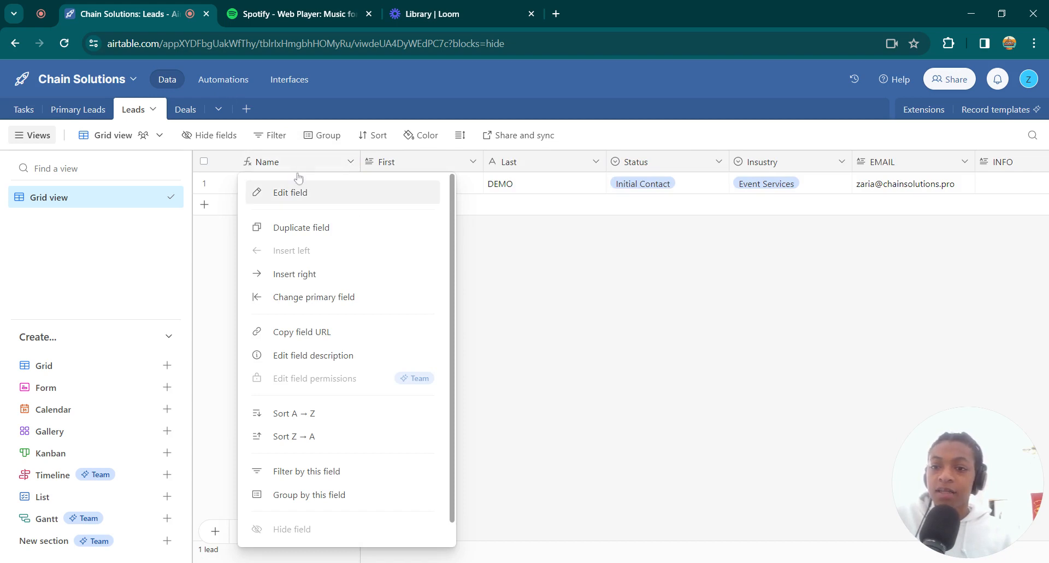
{"action": "left_click", "coordinate": [212, 212]}
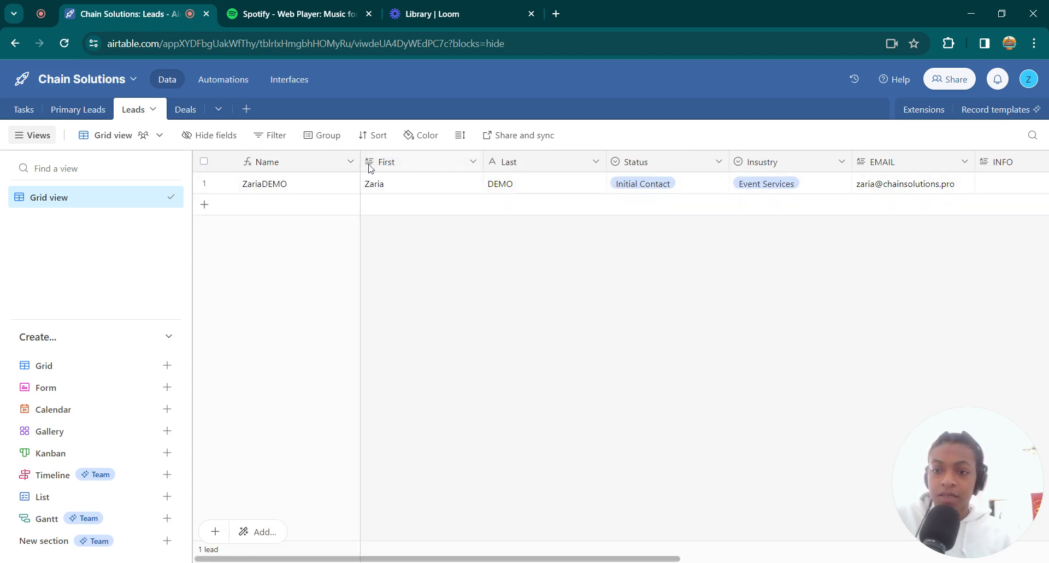
{"action": "left_click", "coordinate": [351, 167]}
{"action": "left_click", "coordinate": [298, 195]}
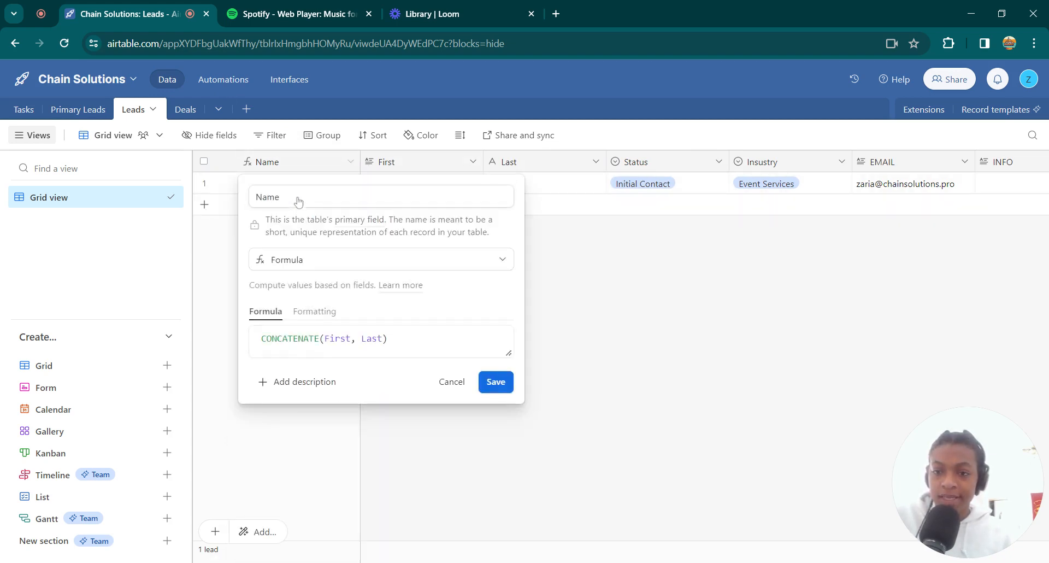
{"action": "left_click", "coordinate": [357, 339]}
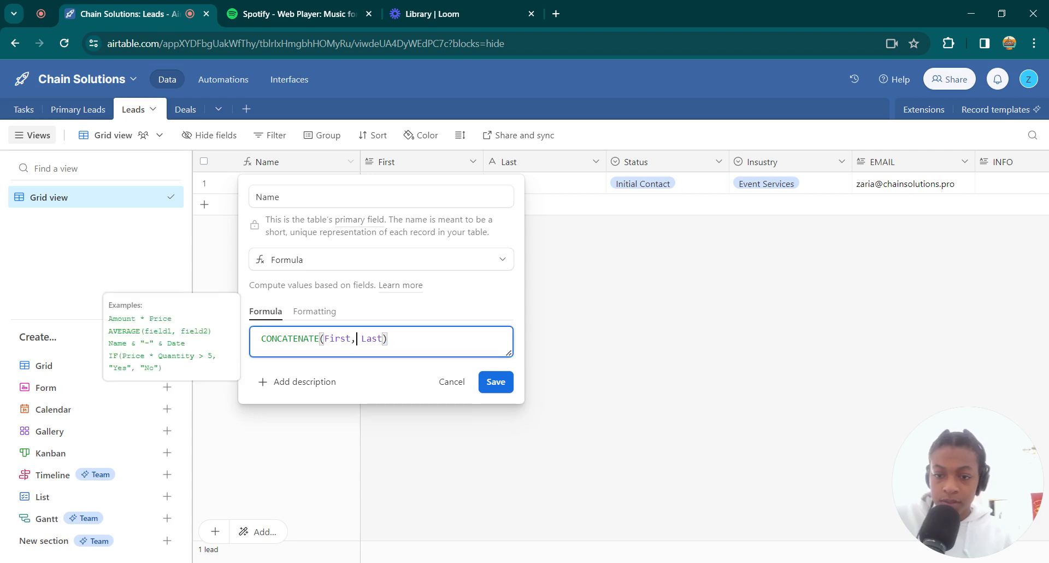
{"action": "type", "text": "\""}
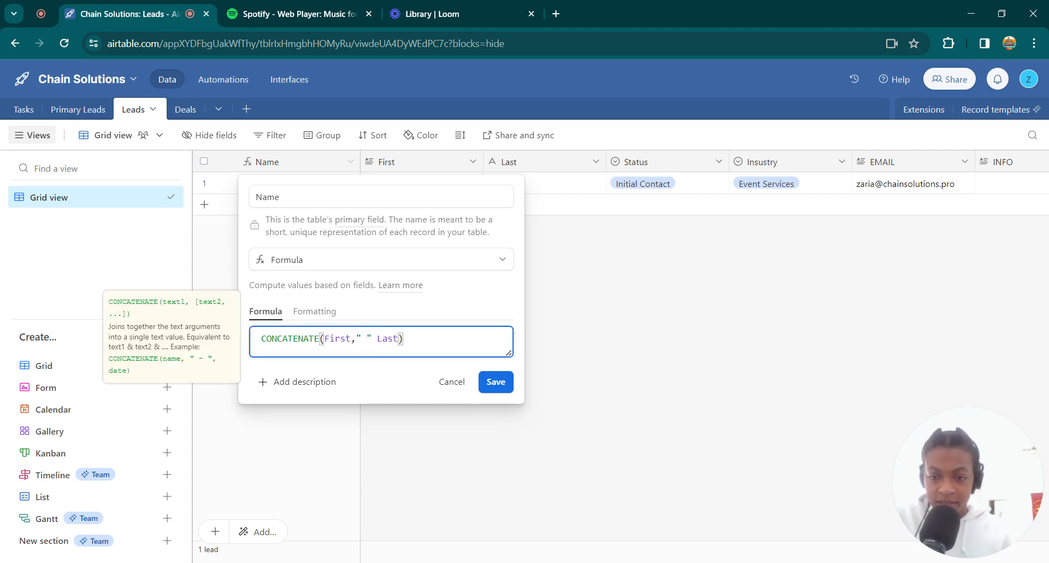
{"action": "left_click", "coordinate": [502, 393]}
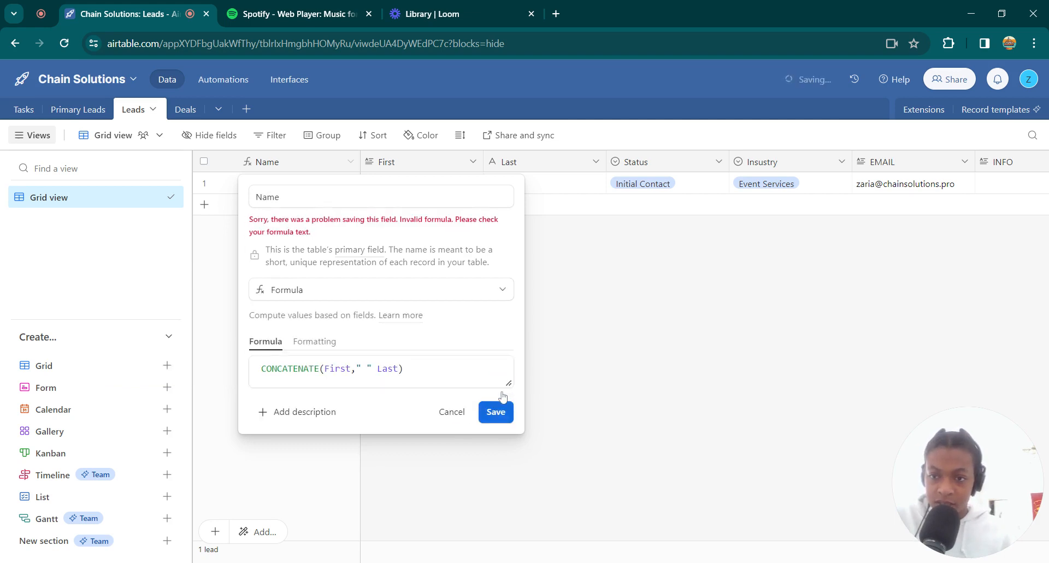
{"action": "left_click", "coordinate": [358, 369]}
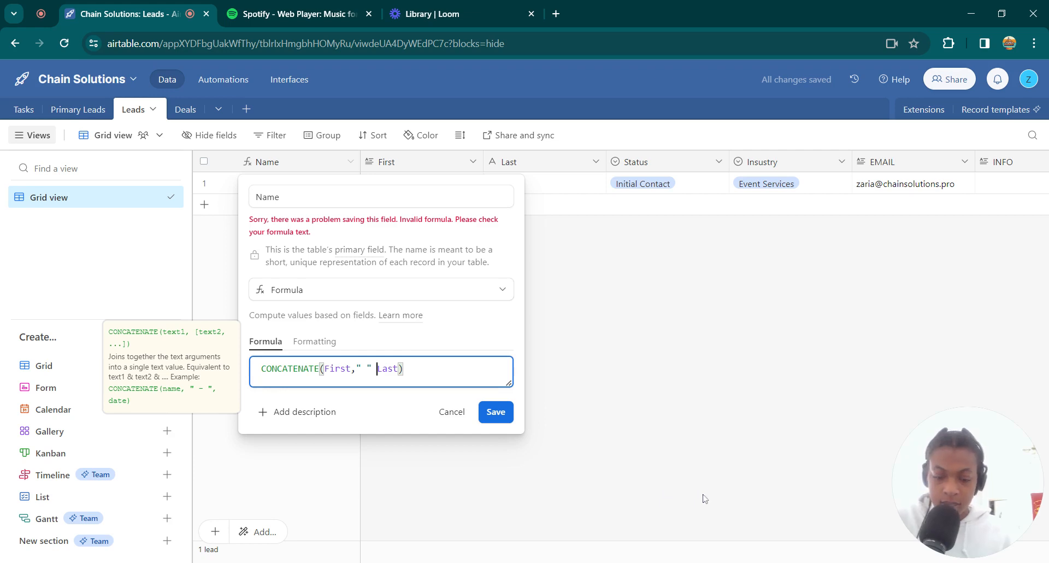
{"action": "type", "text": ","}
{"action": "left_click", "coordinate": [498, 414]}
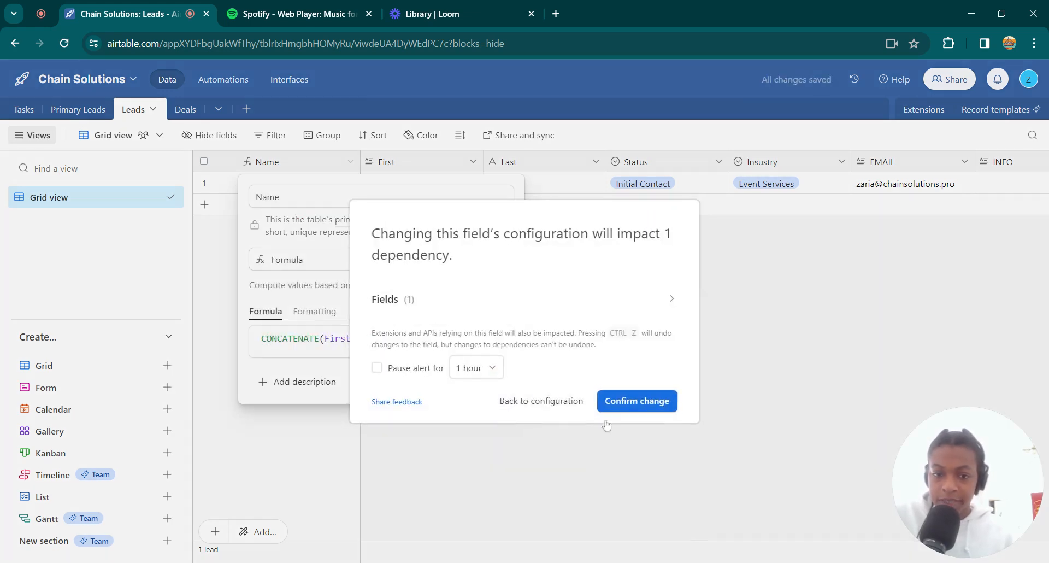
{"action": "left_click", "coordinate": [621, 401]}
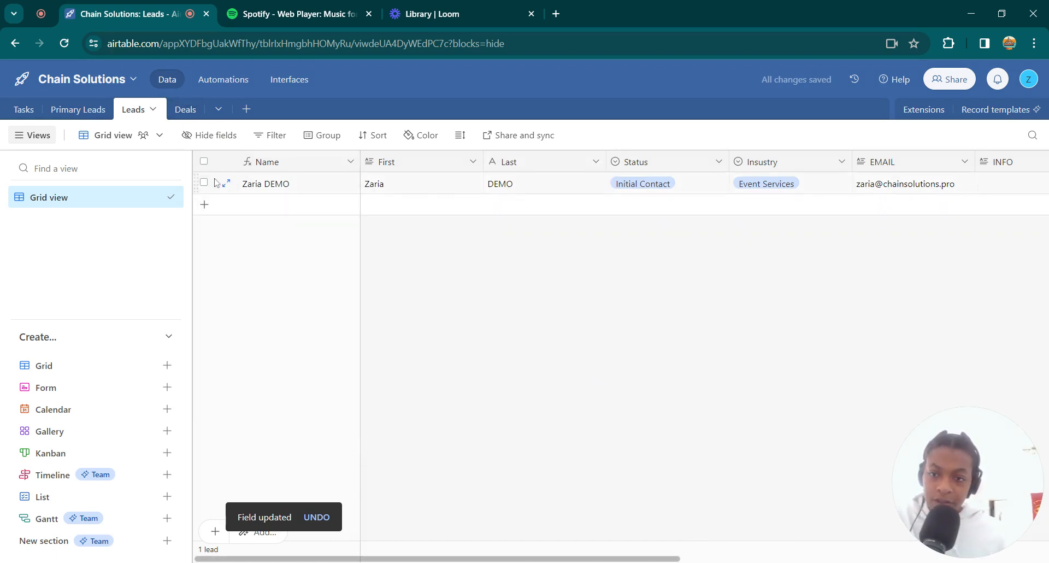
In the Deals table, link the First field of the first record to the demo lead
{"action": "left_click", "coordinate": [185, 109]}
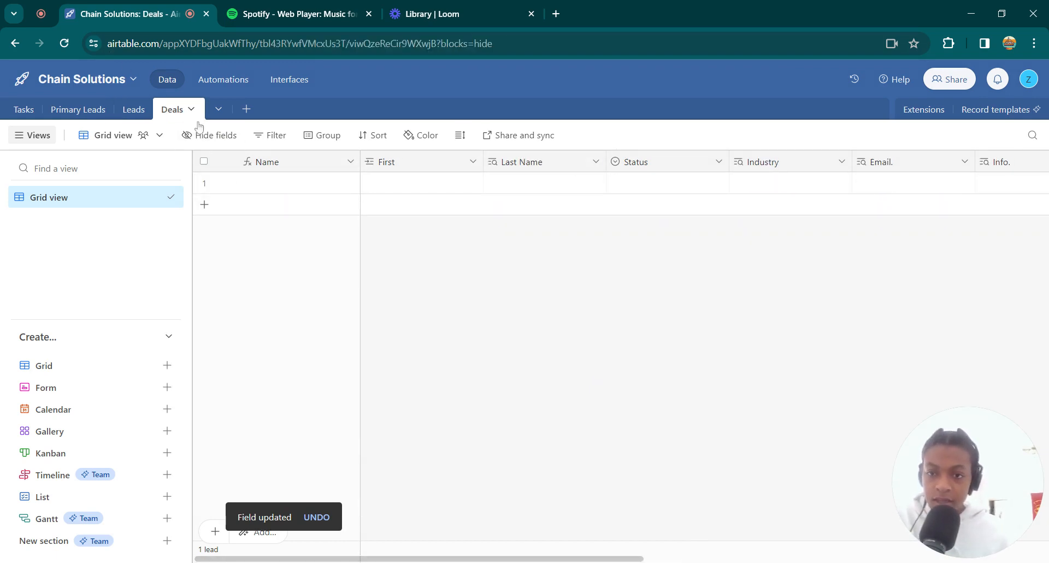
{"action": "left_click", "coordinate": [436, 185]}
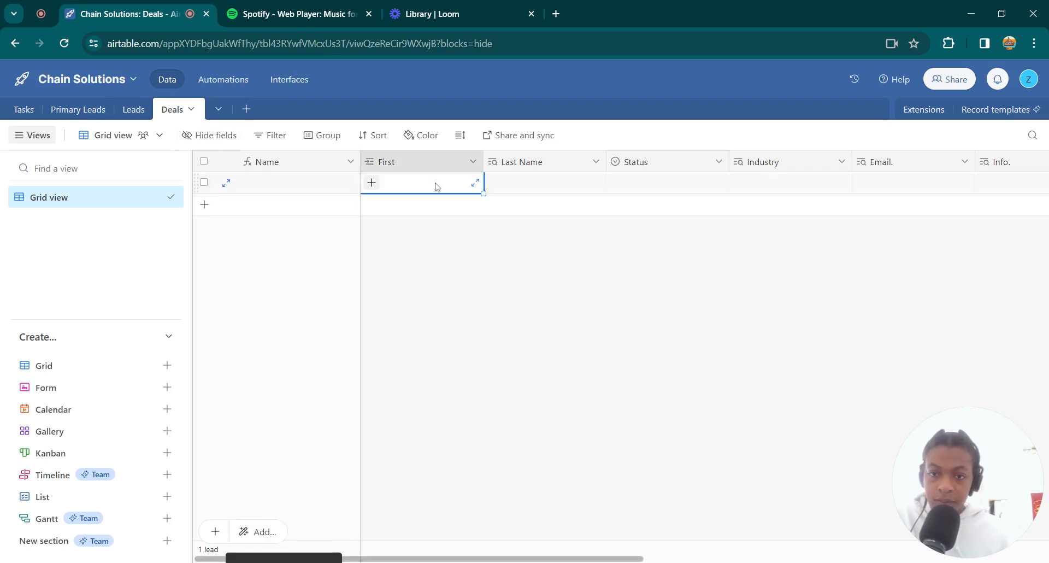
{"action": "left_click", "coordinate": [396, 186]}
{"action": "type", "text": "Z"}
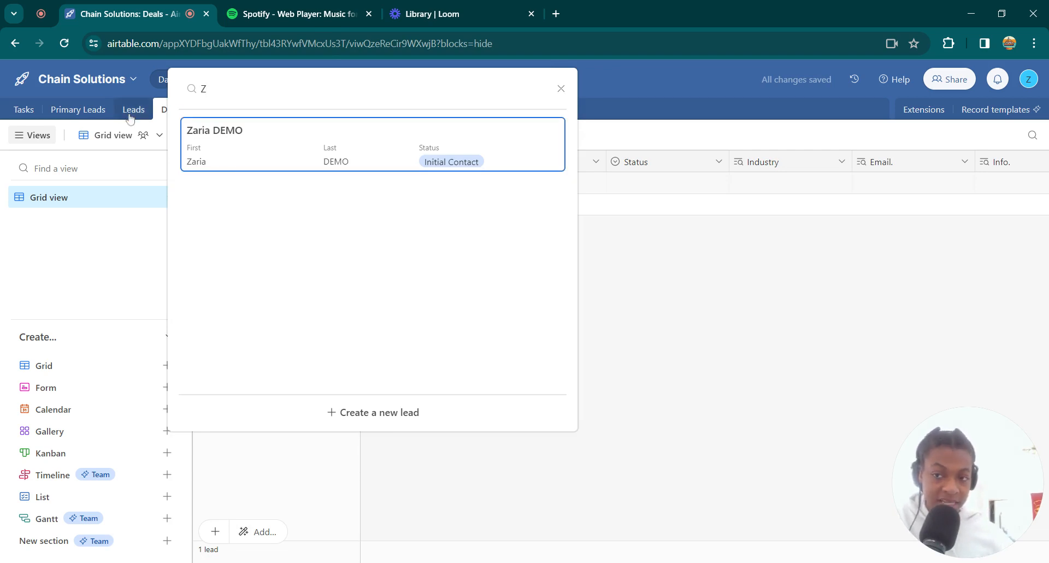
{"action": "left_click", "coordinate": [242, 149]}
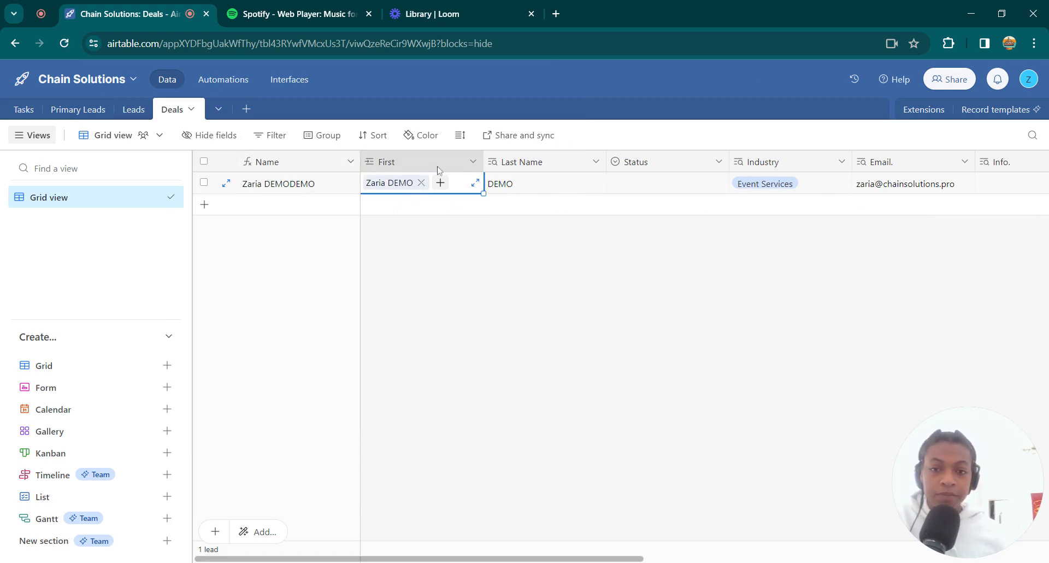
Delete the Last Name lookup field from the Deals table, including its dependency confirmation
{"action": "right_click", "coordinate": [515, 167]}
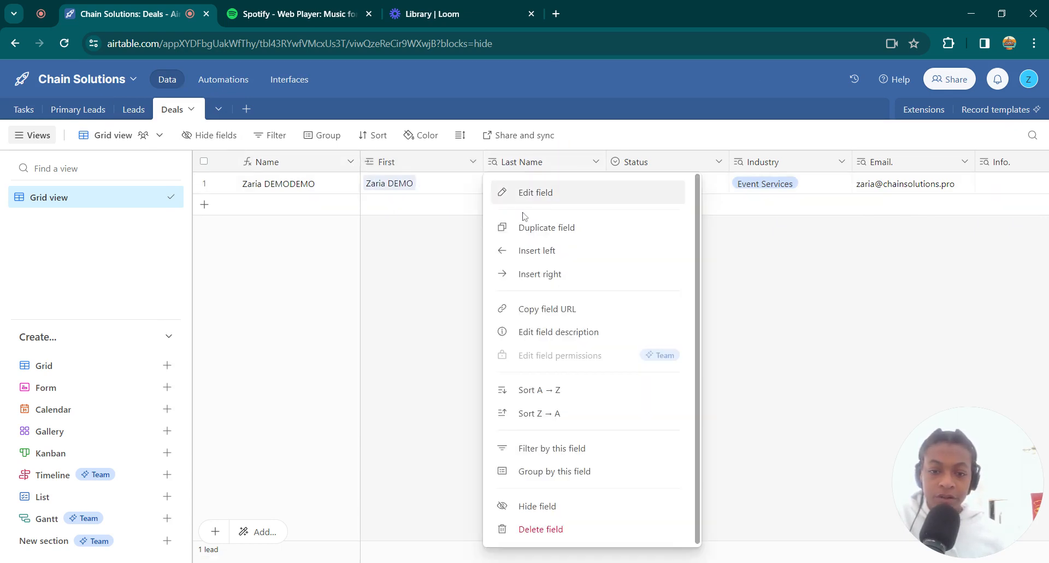
{"action": "left_click", "coordinate": [553, 529]}
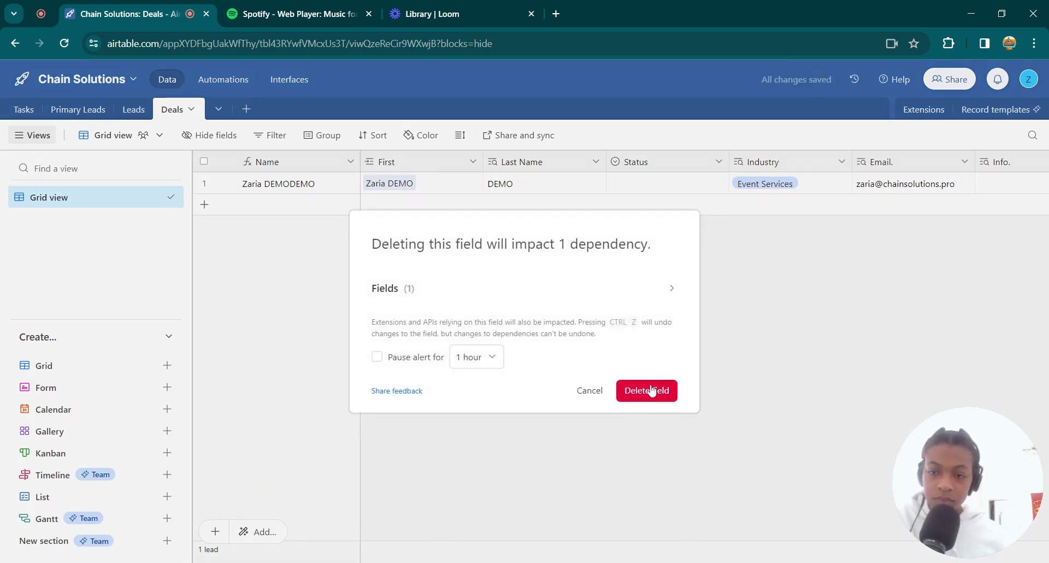
{"action": "left_click", "coordinate": [653, 390]}
Change the Deals table's Name formula to CONCATENATE(First) and apply the change despite its dependency
{"action": "left_click", "coordinate": [299, 182]}
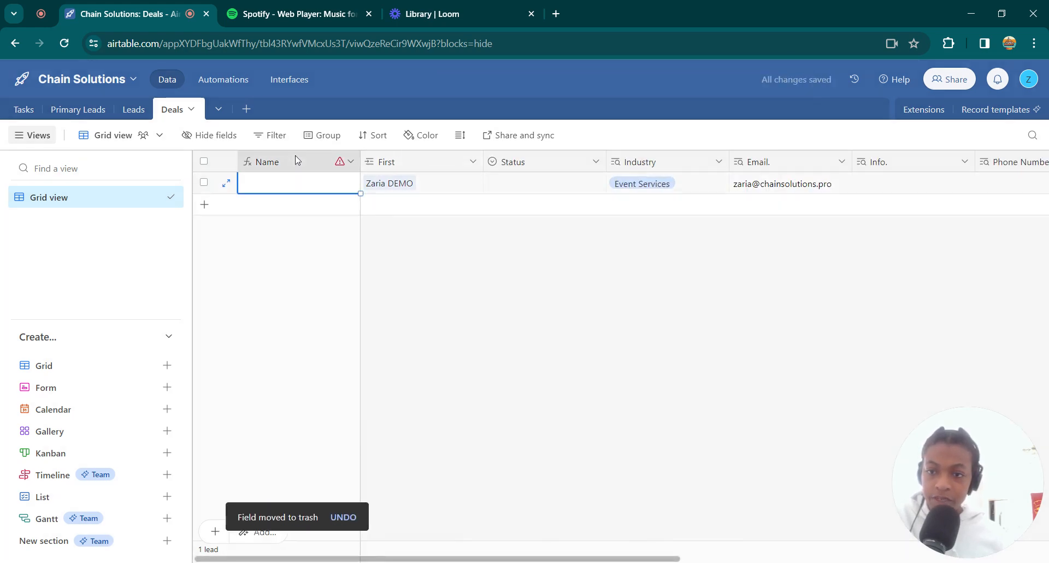
{"action": "left_click", "coordinate": [351, 161]}
{"action": "left_click", "coordinate": [279, 192]}
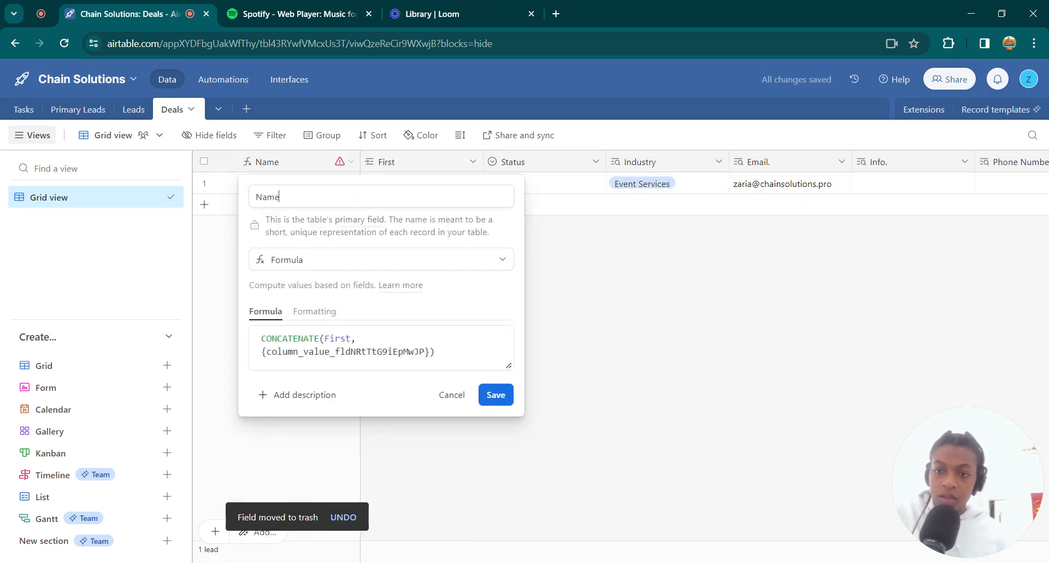
{"action": "left_click", "coordinate": [436, 352]}
{"action": "left_click_drag", "start_coordinate": [436, 352], "coordinate": [262, 352]}
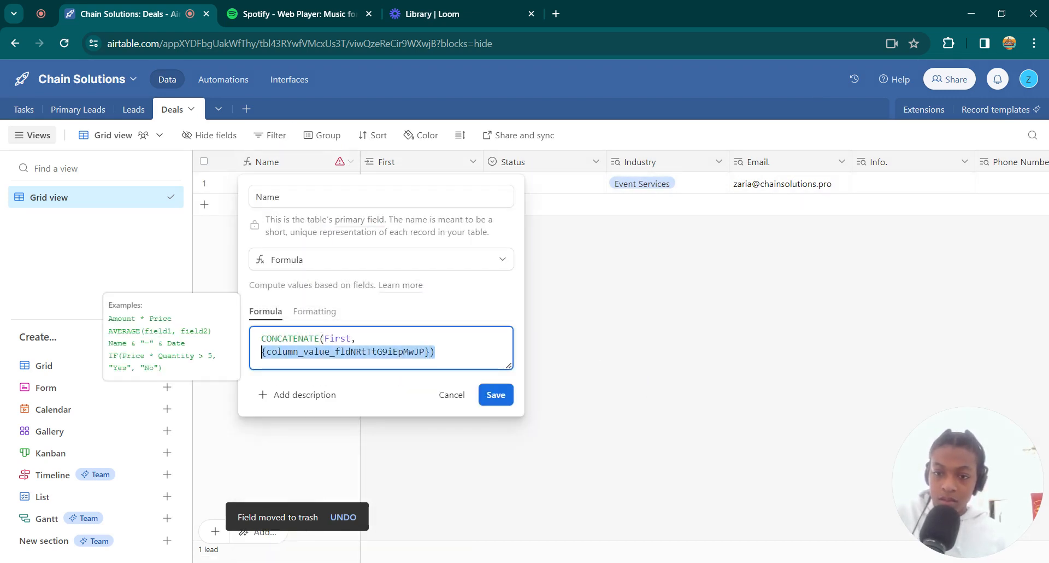
{"action": "key", "text": "BackSpace"}
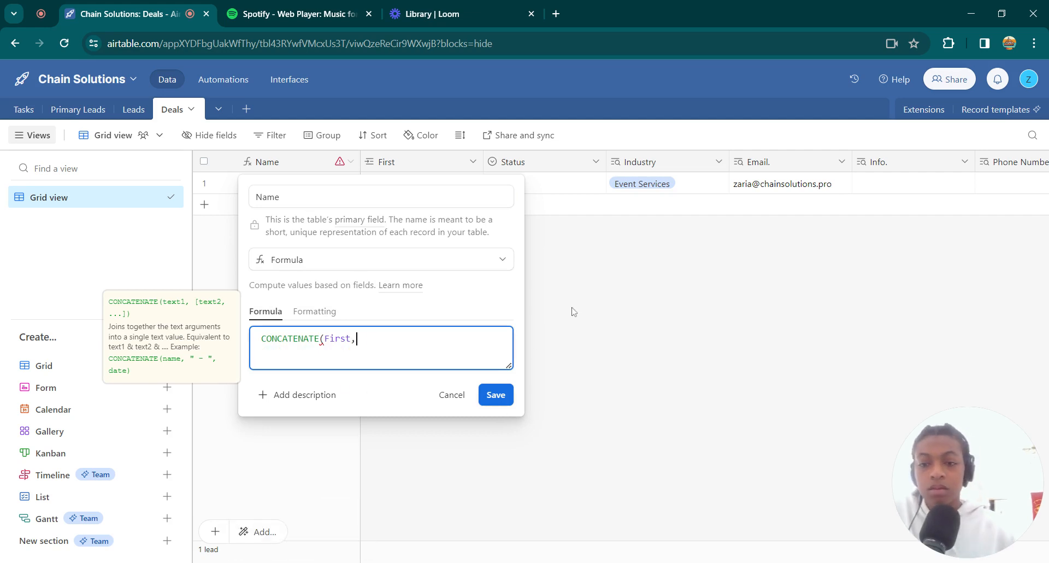
{"action": "key", "text": "BackSpace"}
{"action": "type", "text": ")"}
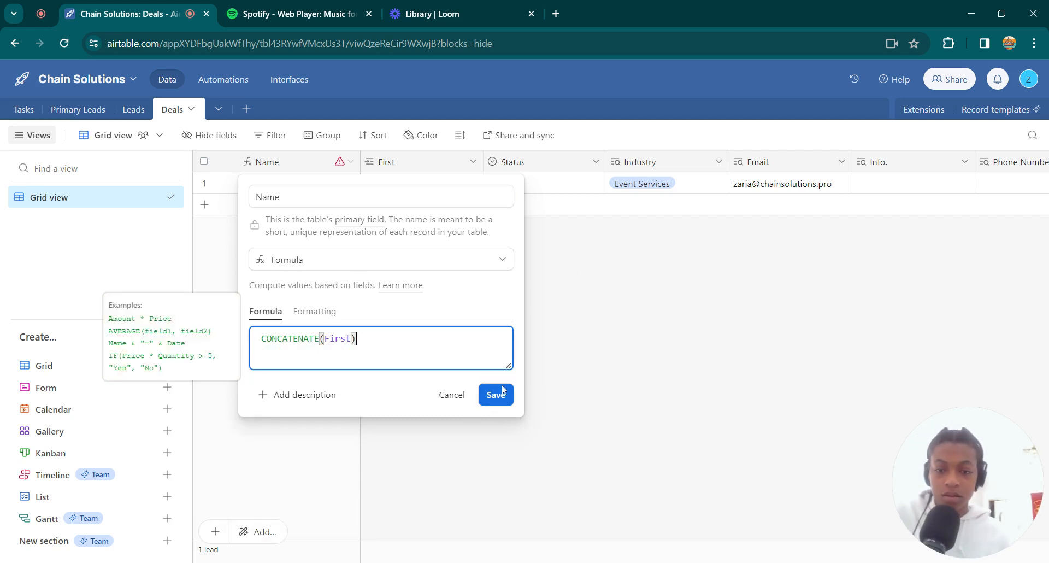
{"action": "left_click", "coordinate": [501, 394]}
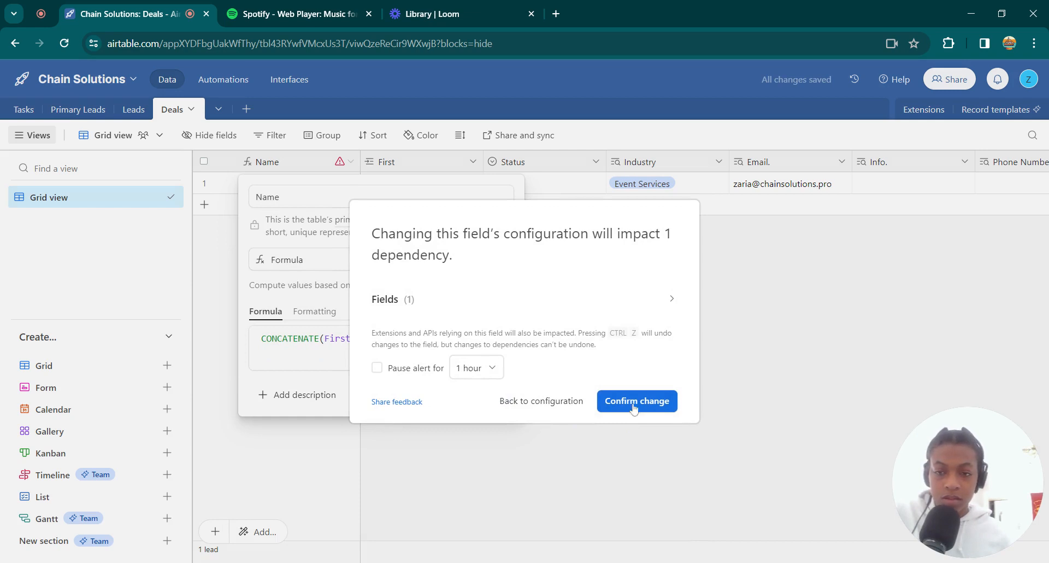
{"action": "left_click", "coordinate": [633, 407]}
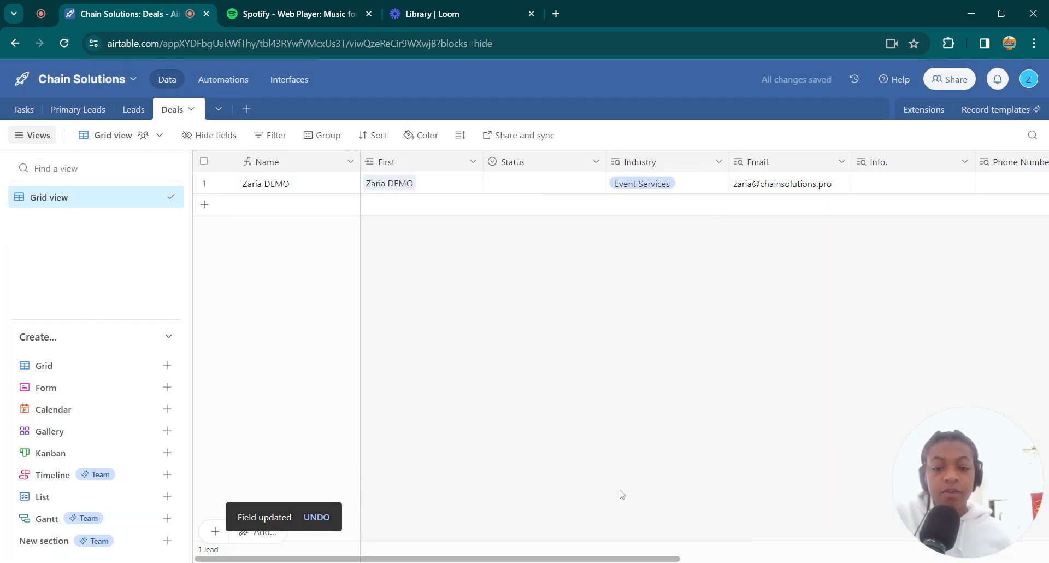
{"action": "scroll", "coordinate": [869, 544], "scroll_direction": "right", "scroll_amount": 8}
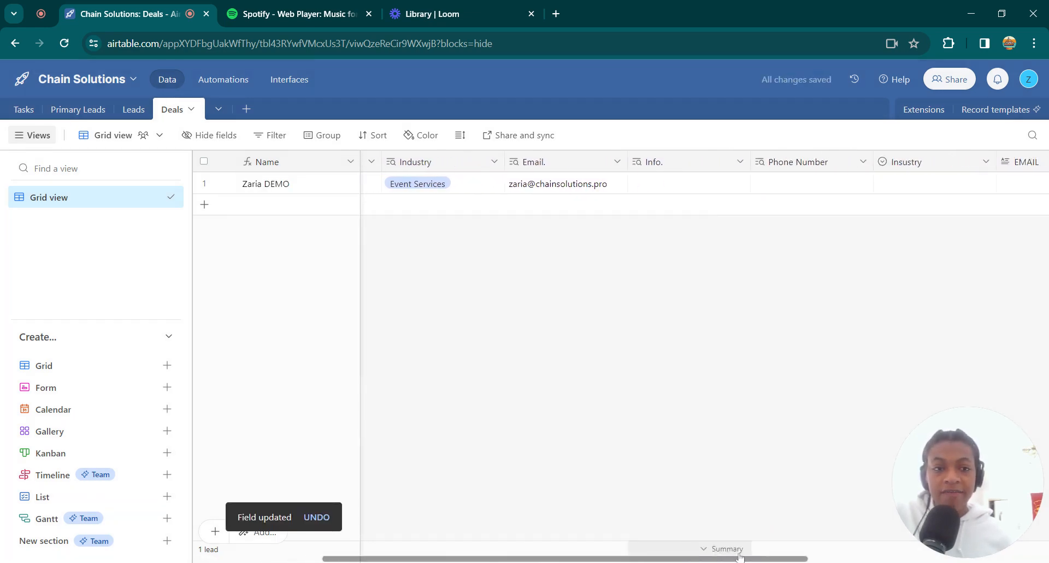
{"action": "scroll", "coordinate": [869, 542], "scroll_direction": "right", "scroll_amount": 3}
{"action": "scroll", "coordinate": [786, 522], "scroll_direction": "left", "scroll_amount": 11}
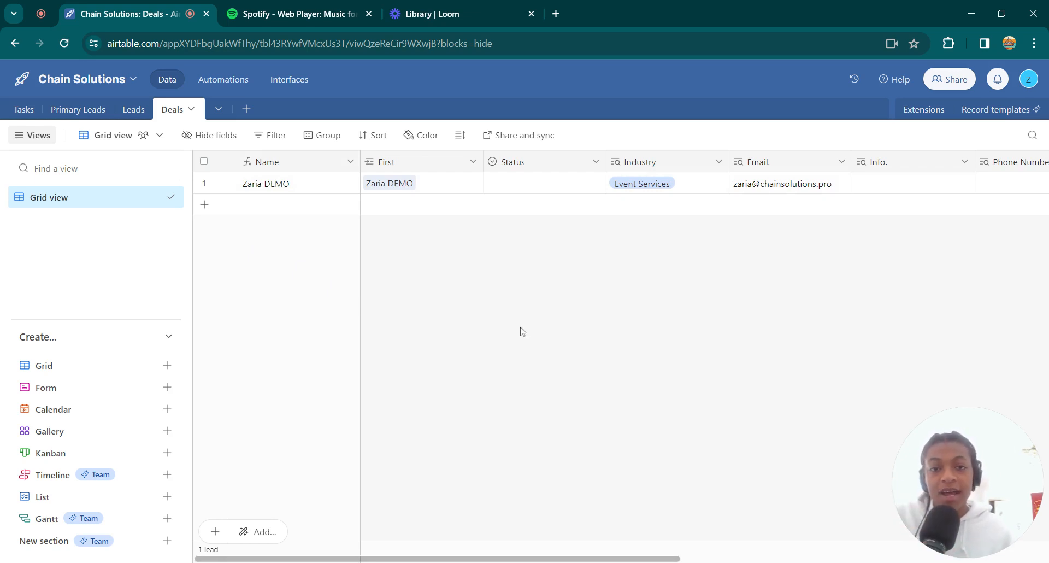
{"action": "left_click", "coordinate": [447, 166]}
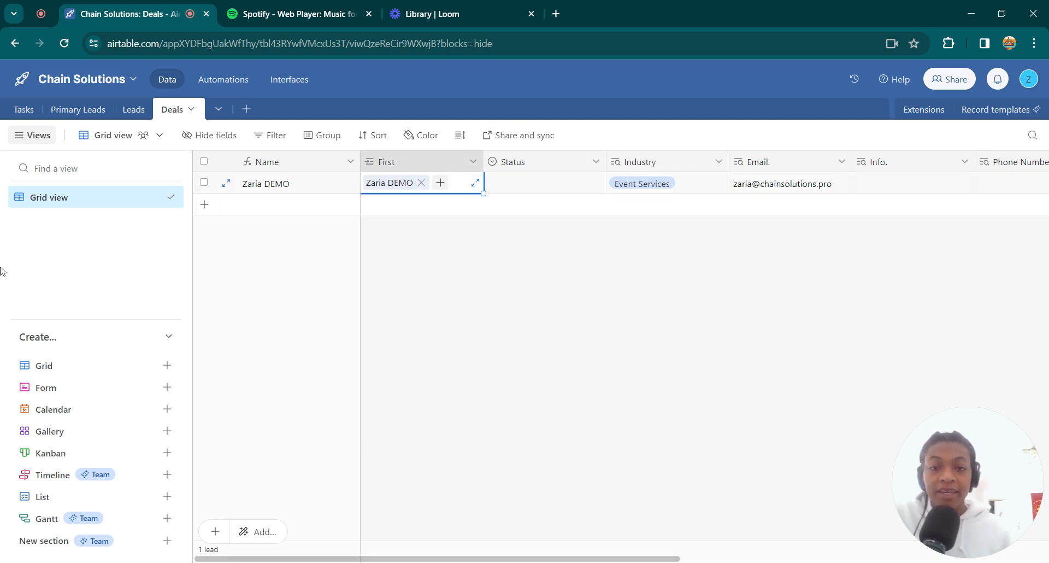